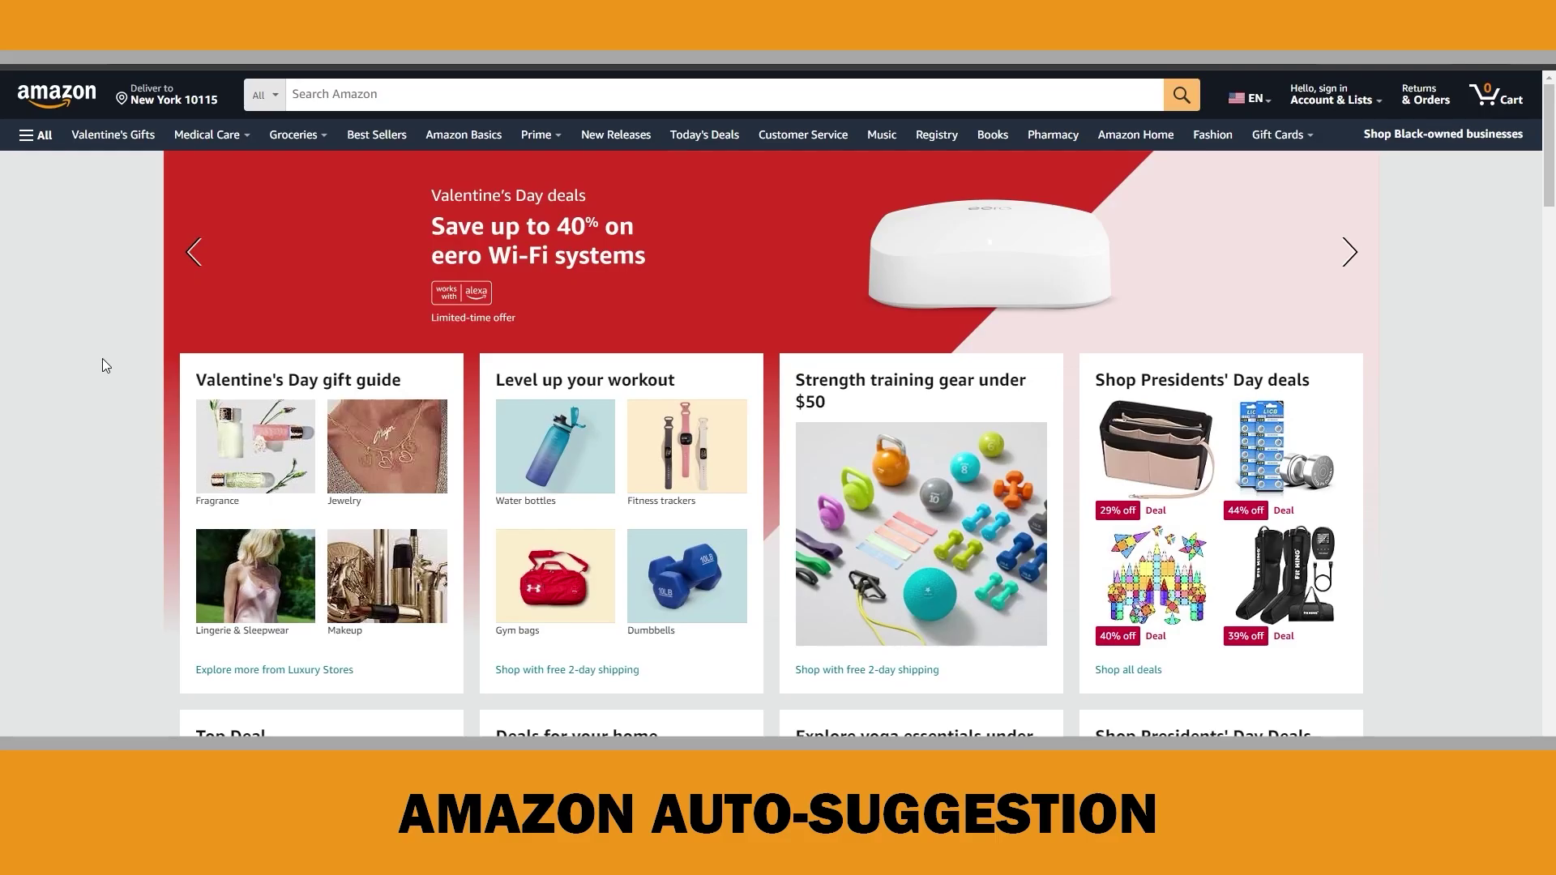
Step: Replace a test letter with 'notebook' in Amazon's search box, review its suggestions, then dismiss them
left_click(320, 94)
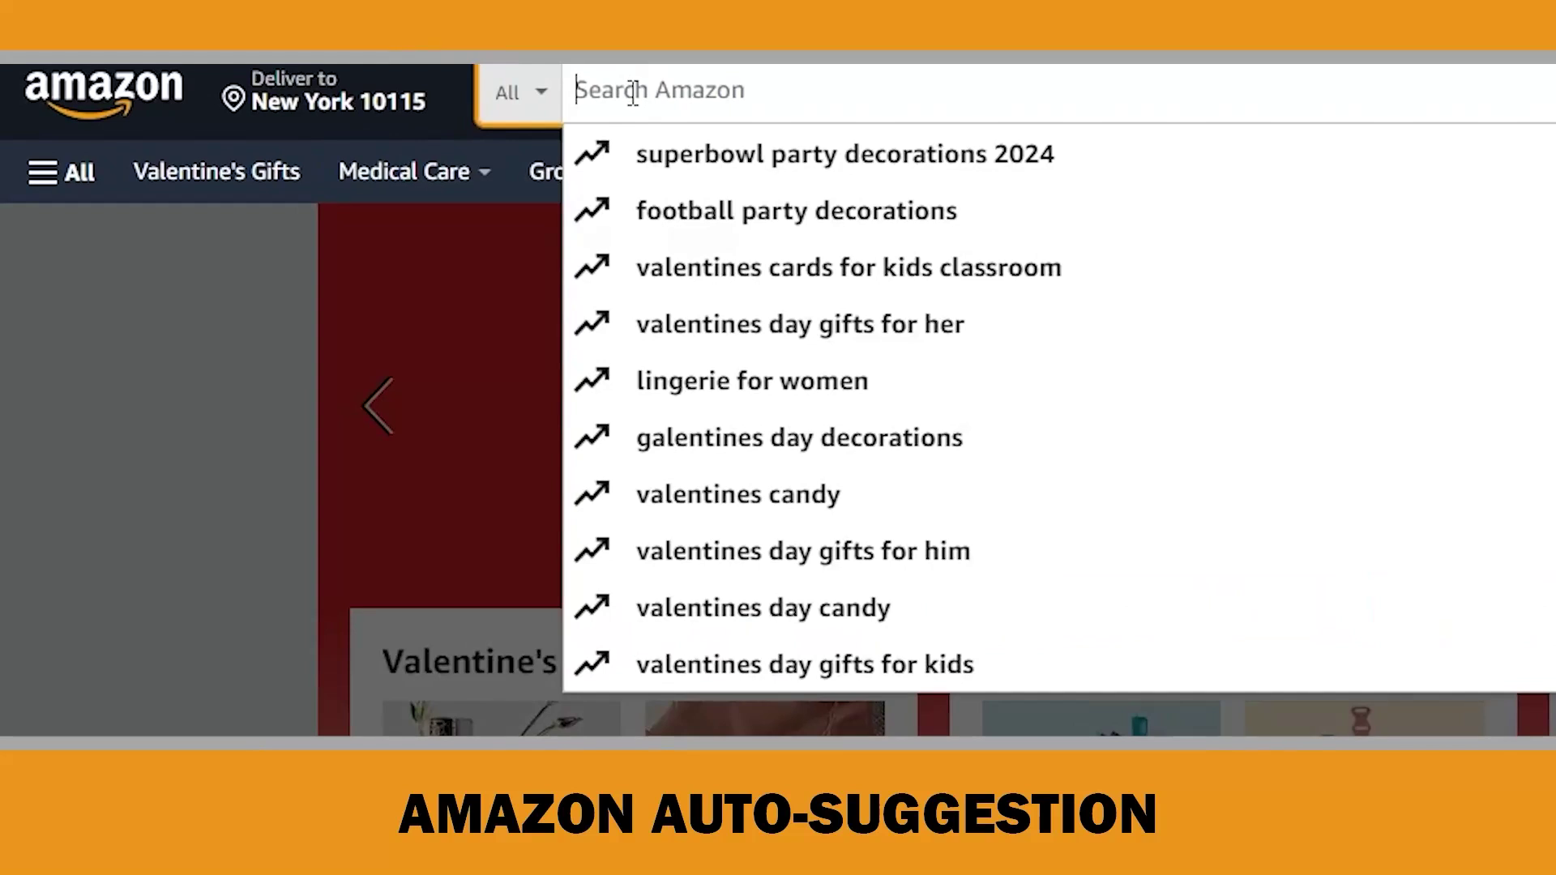
type("a")
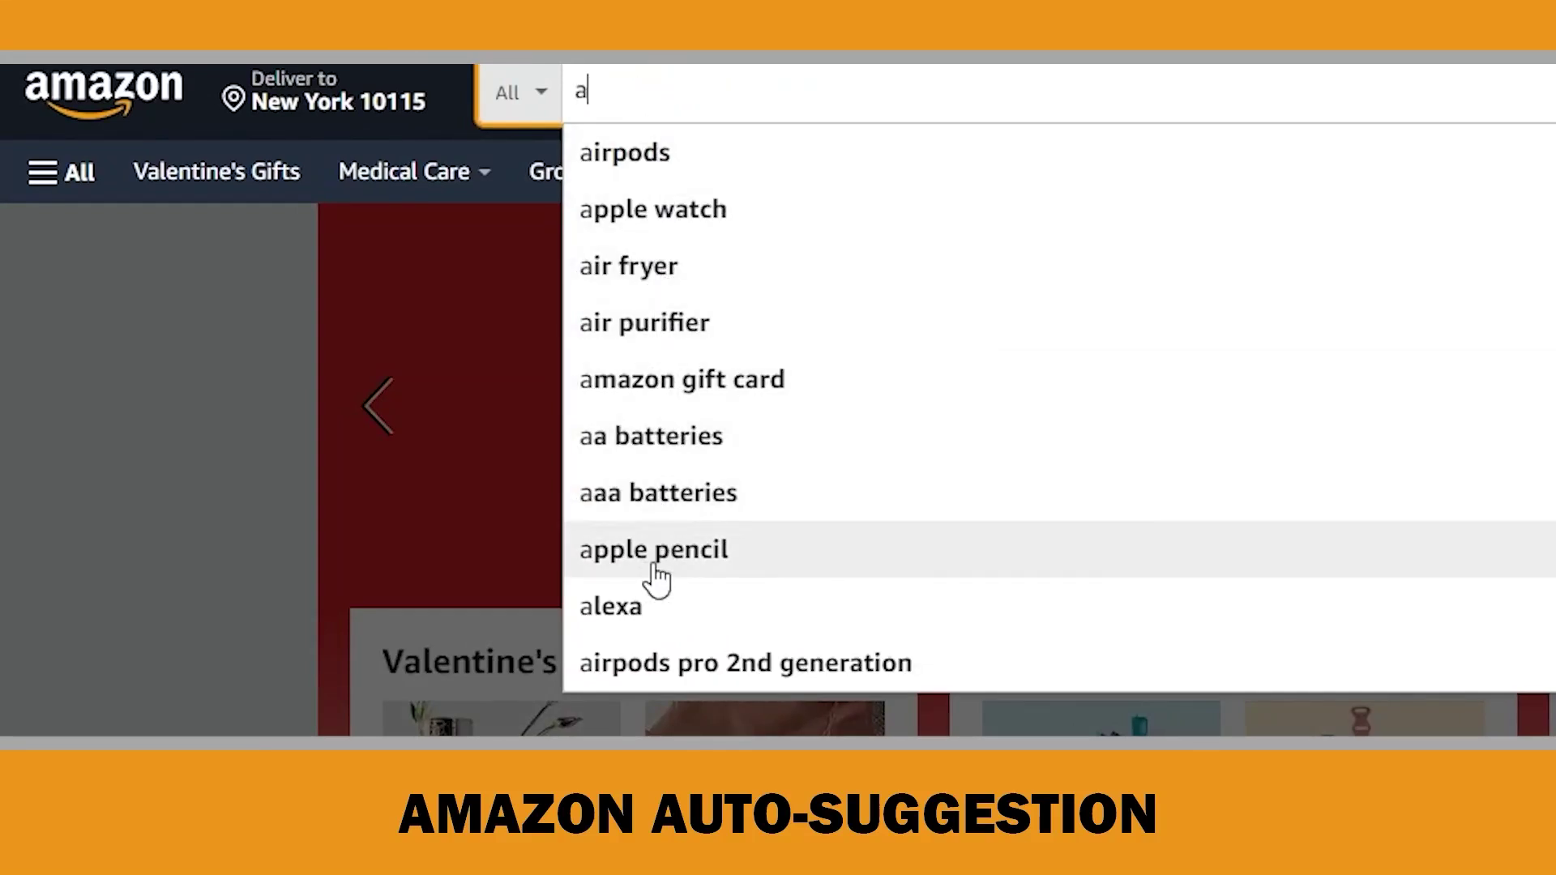
left_click(272, 479)
left_click(598, 89)
key("BackSpace")
type("notebo")
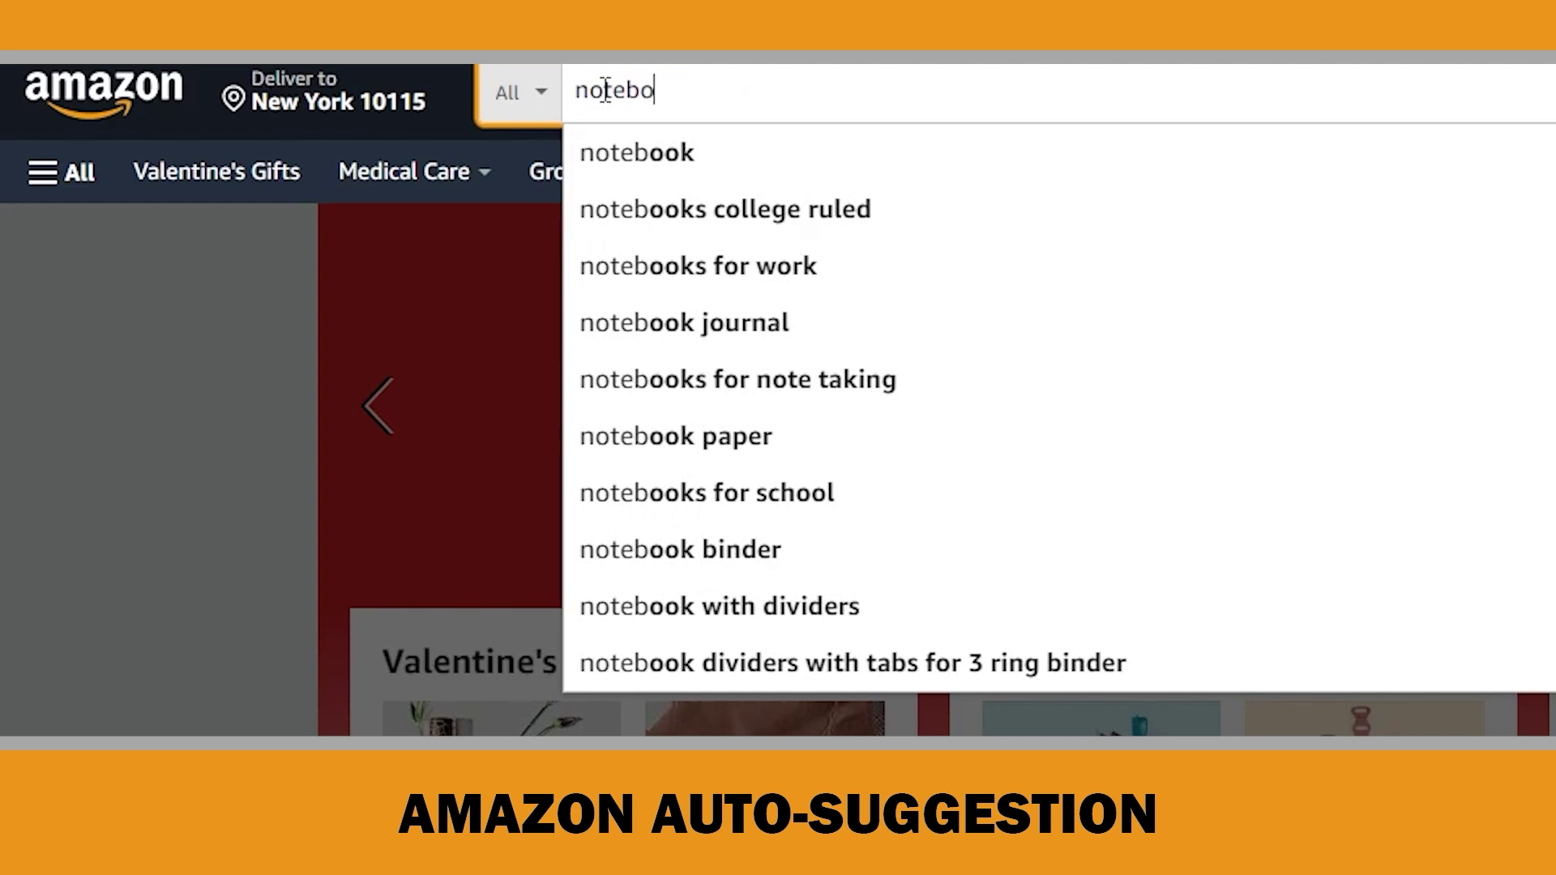
type("ok")
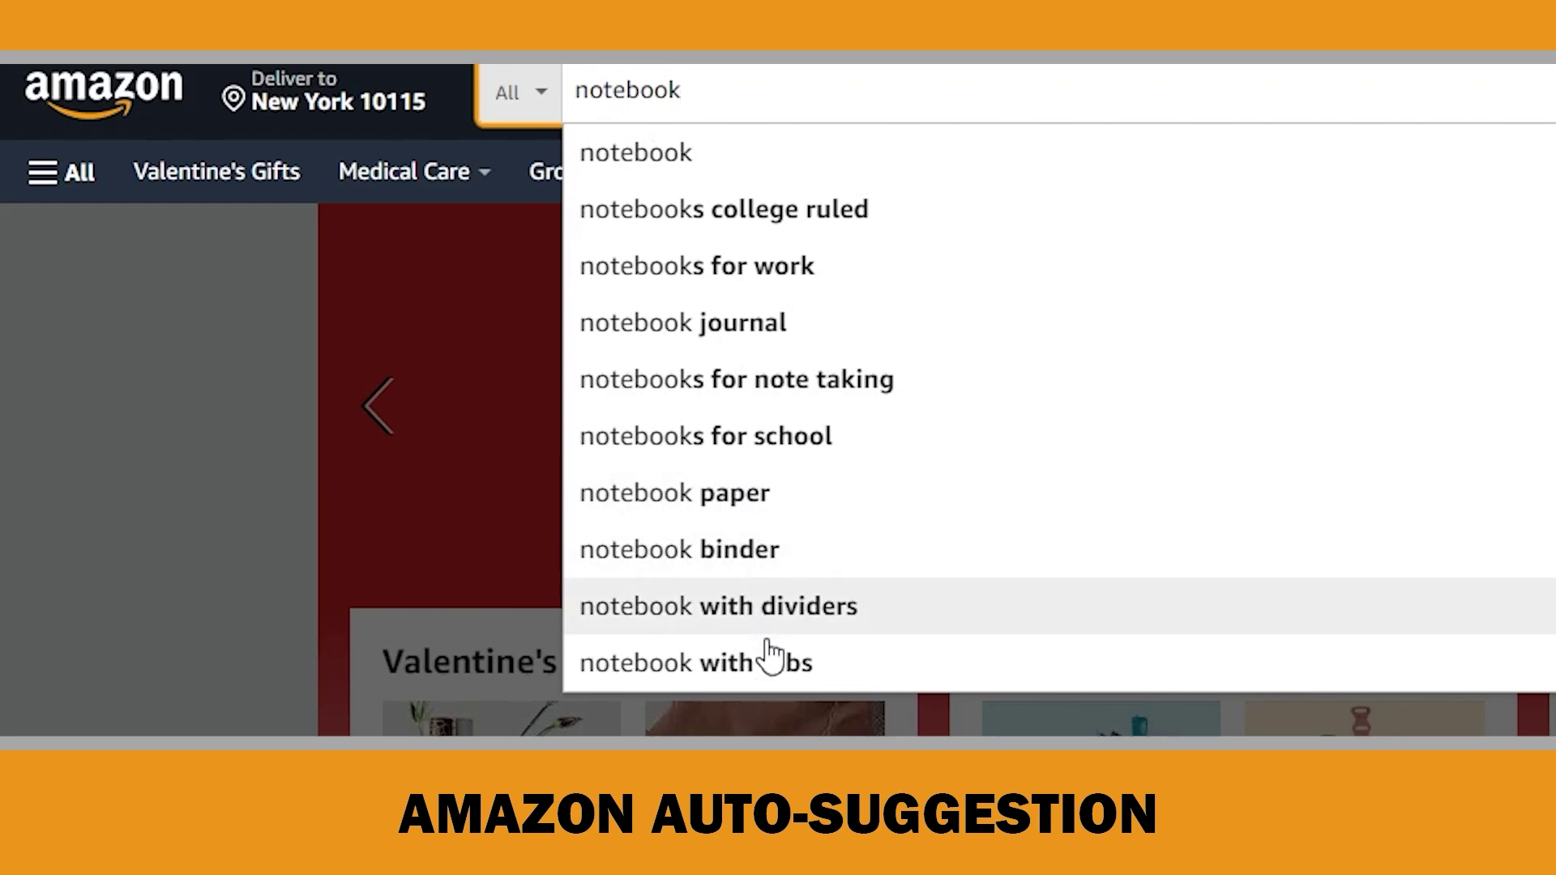
left_click(213, 515)
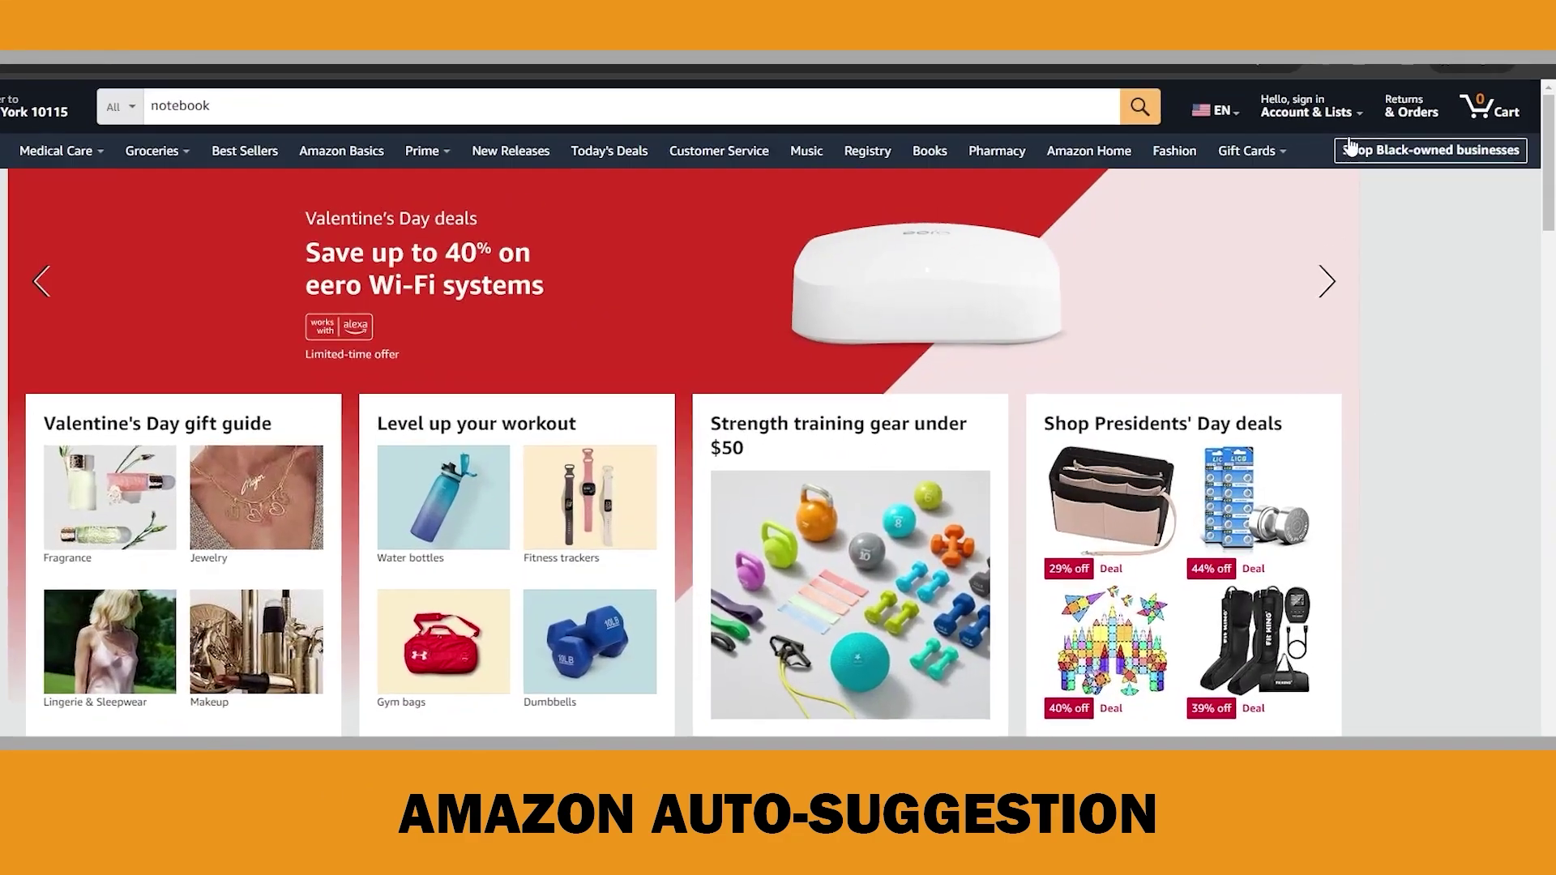
mouse_move(1331, 97)
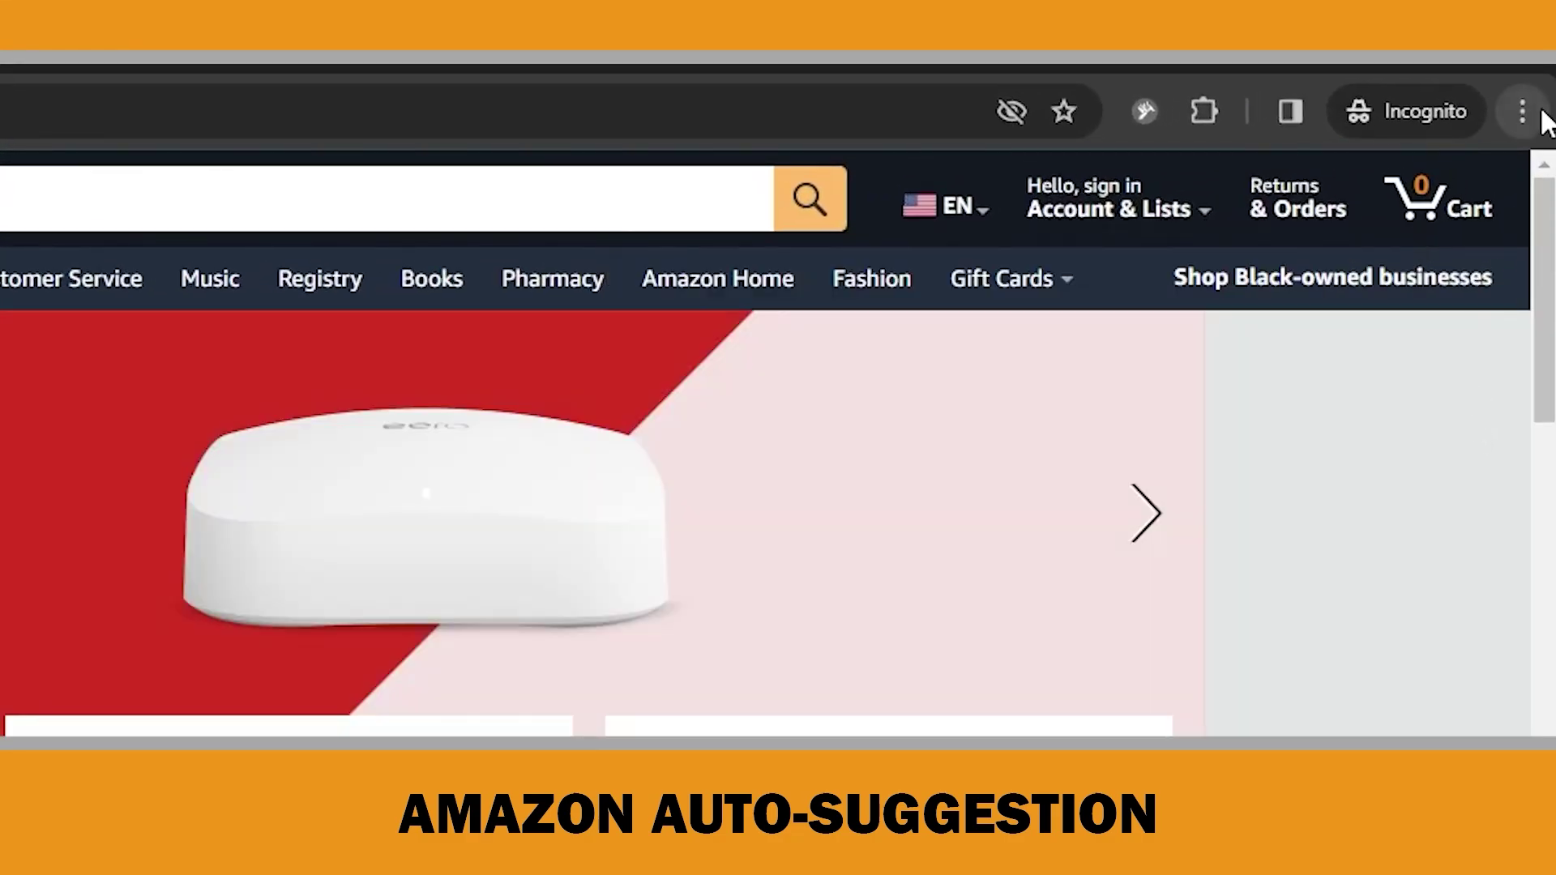
left_click(1522, 111)
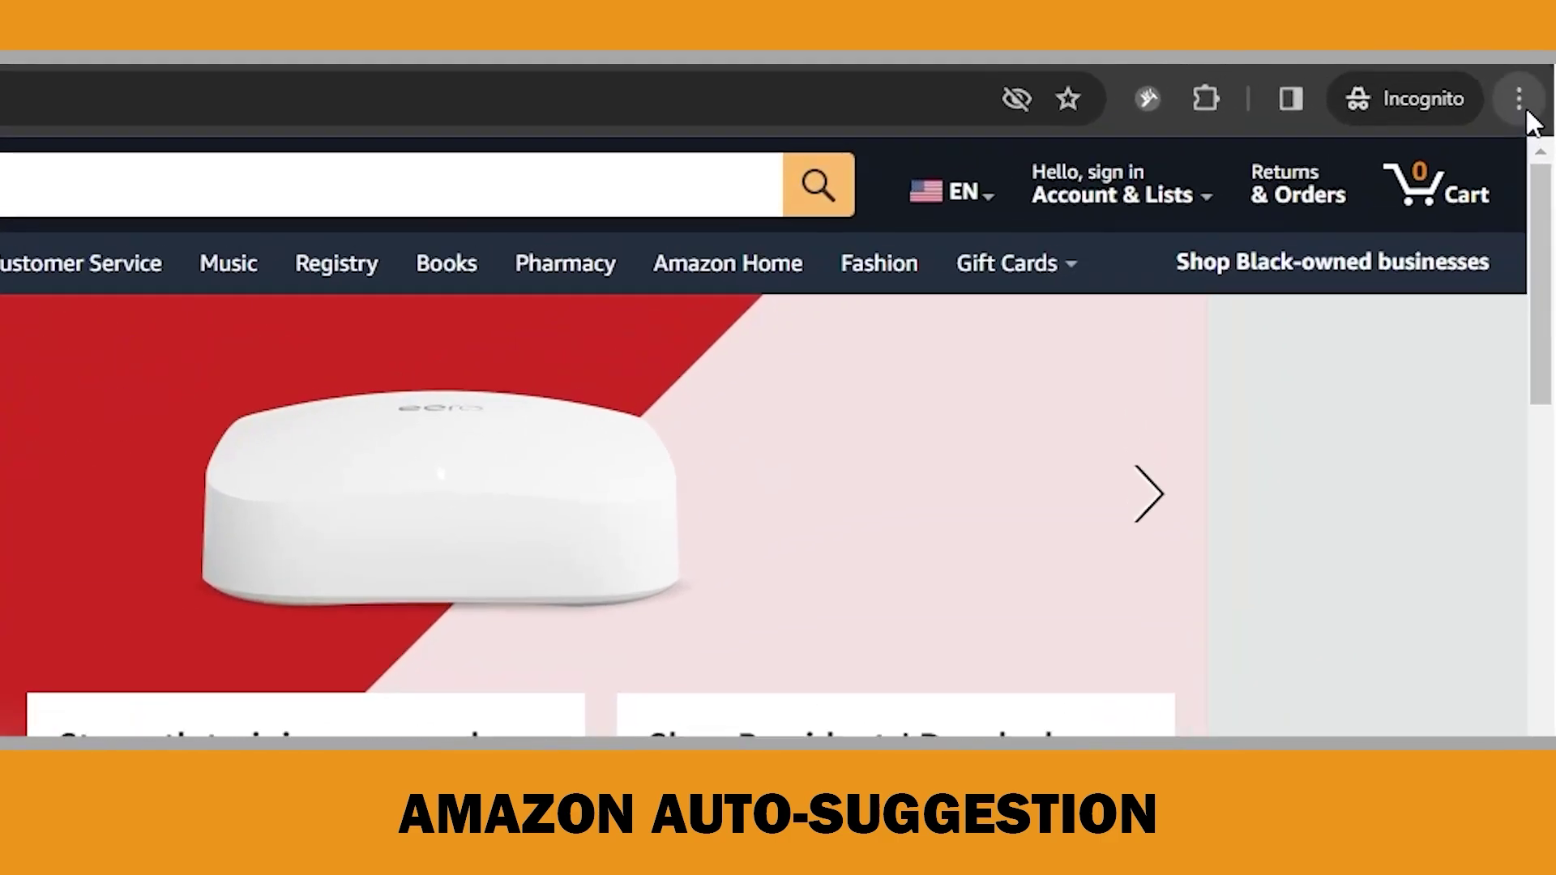
left_click(1530, 98)
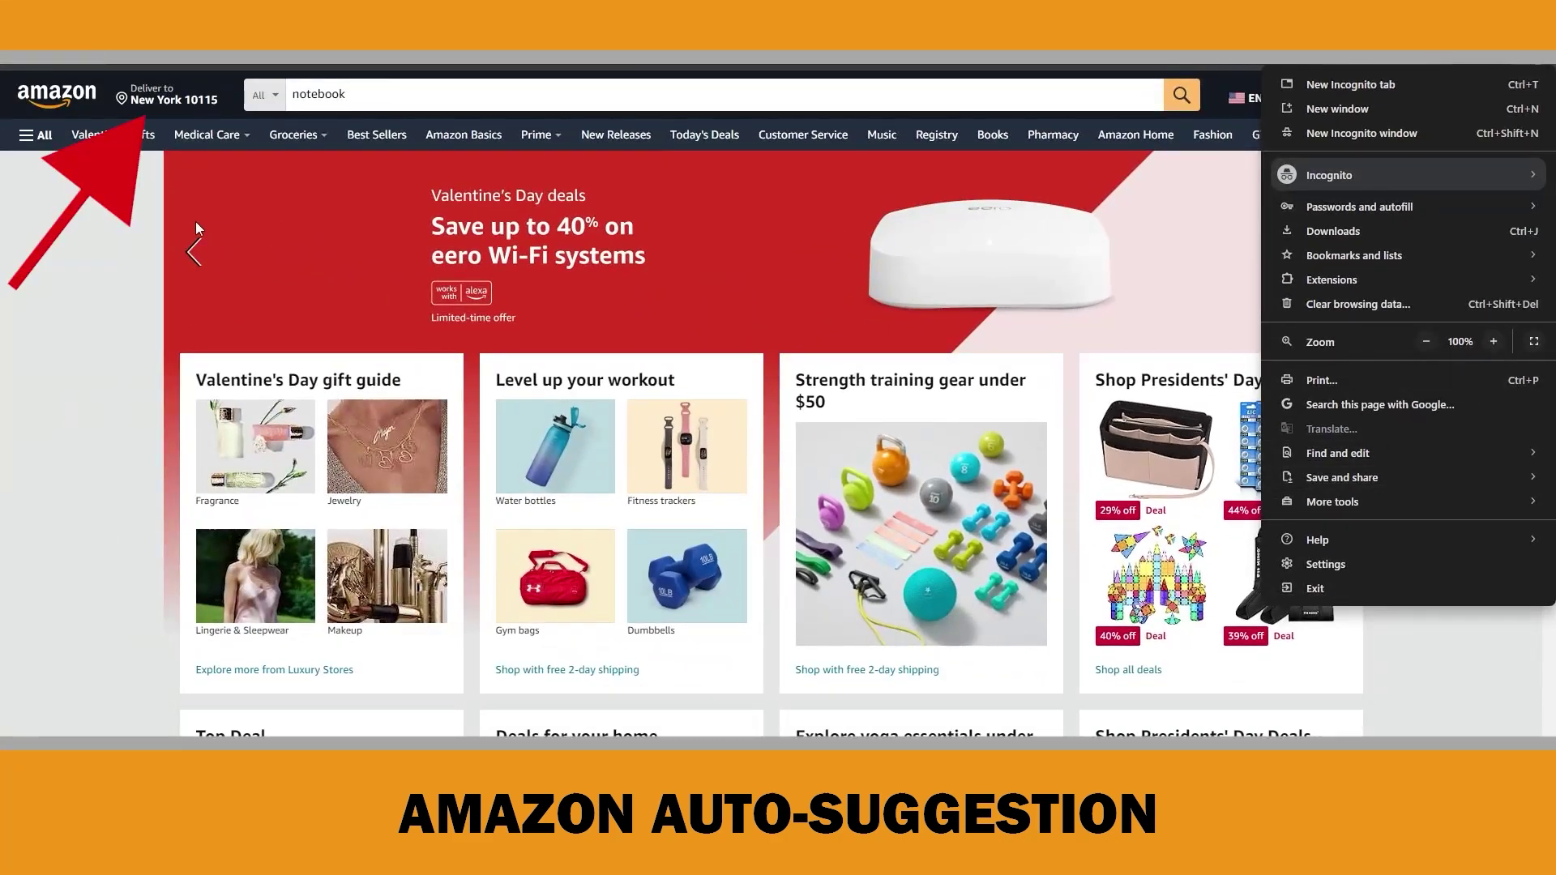
Step: Open the Deliver to location dialog to confirm the New York 10115 address
left_click(196, 221)
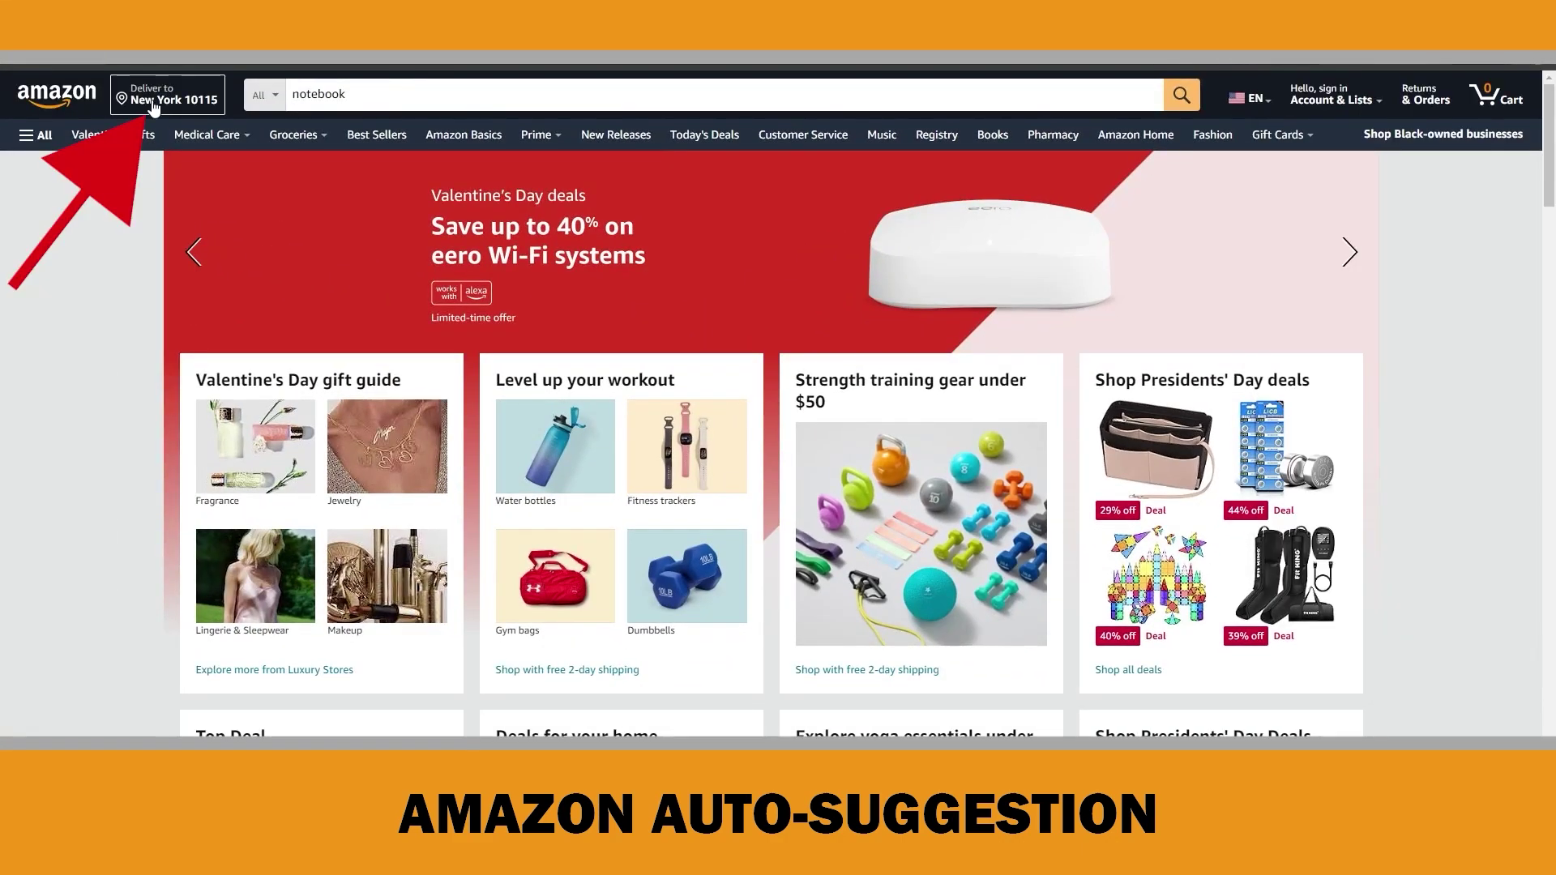
left_click(166, 94)
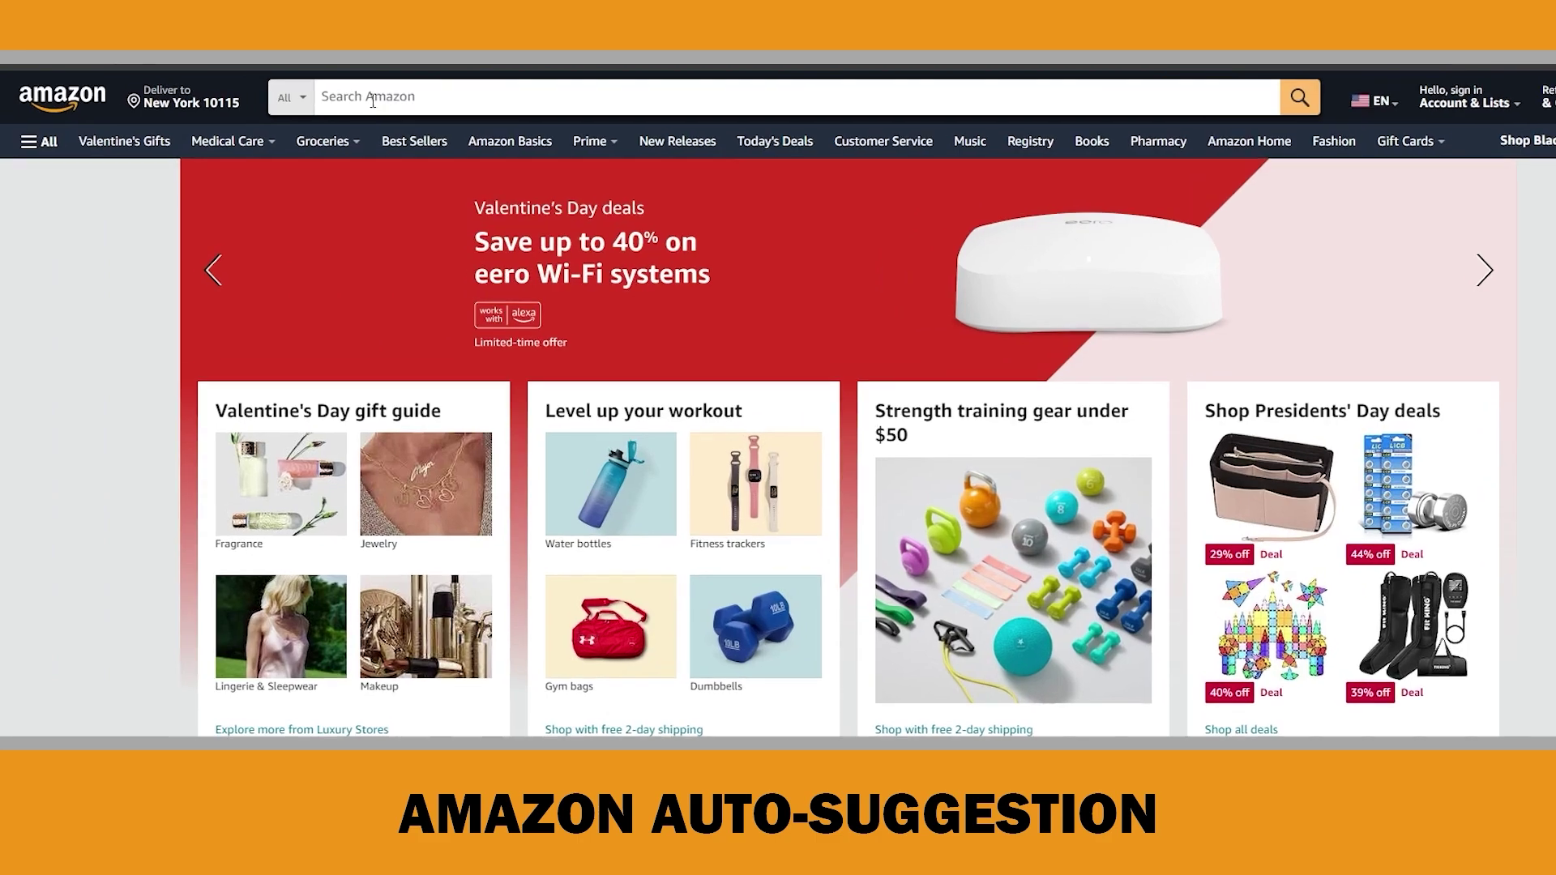
Step: Paste 'graph paper notebook' into the empty Amazon search box to show its suggestions
left_click(372, 99)
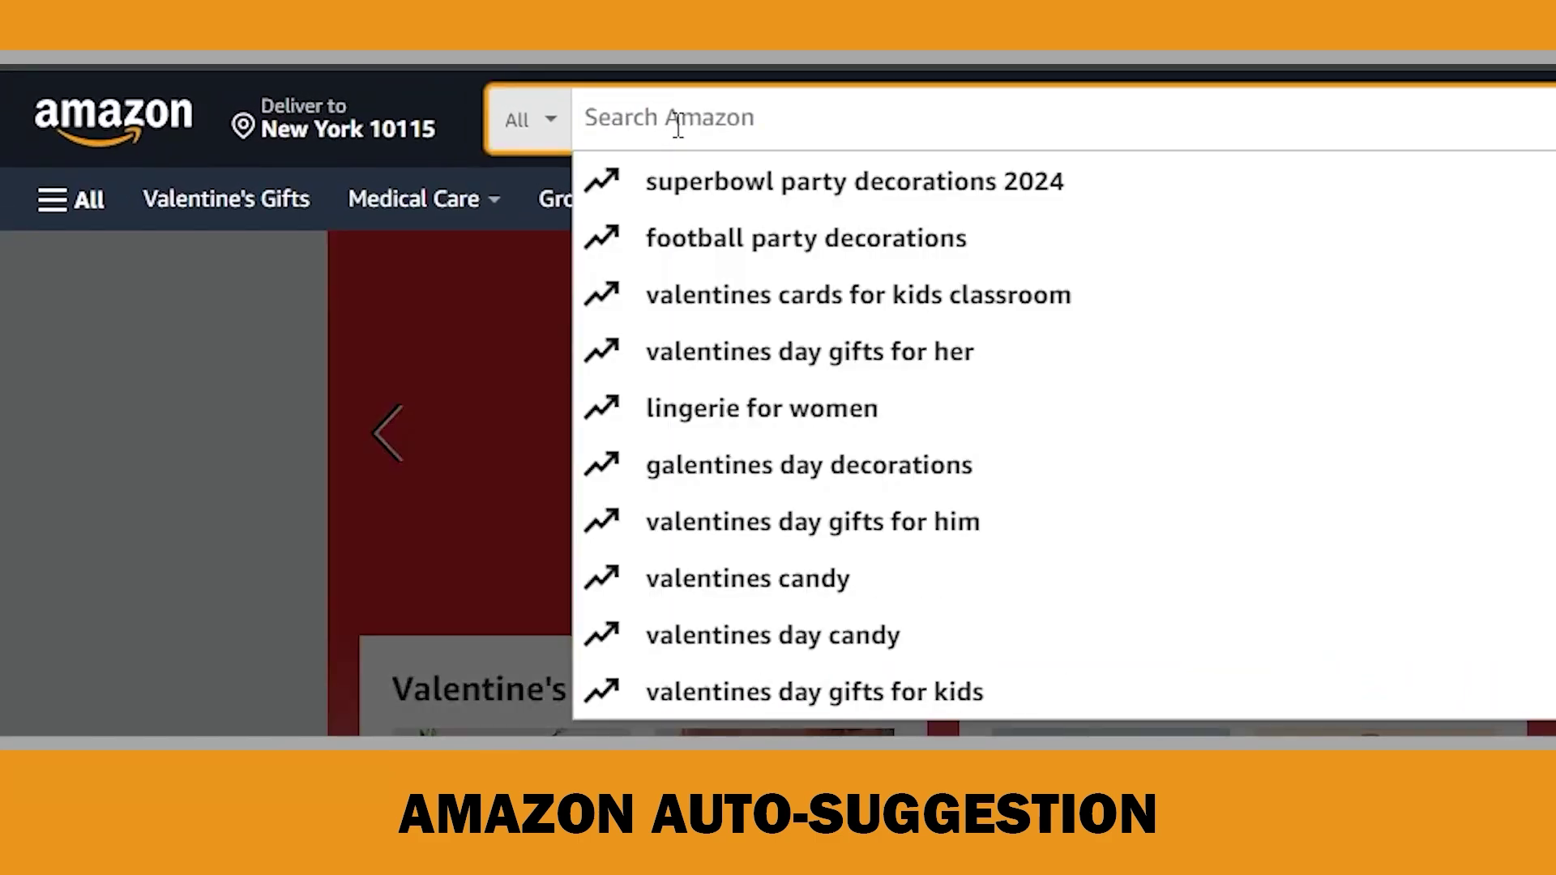
type("graph paper notebook")
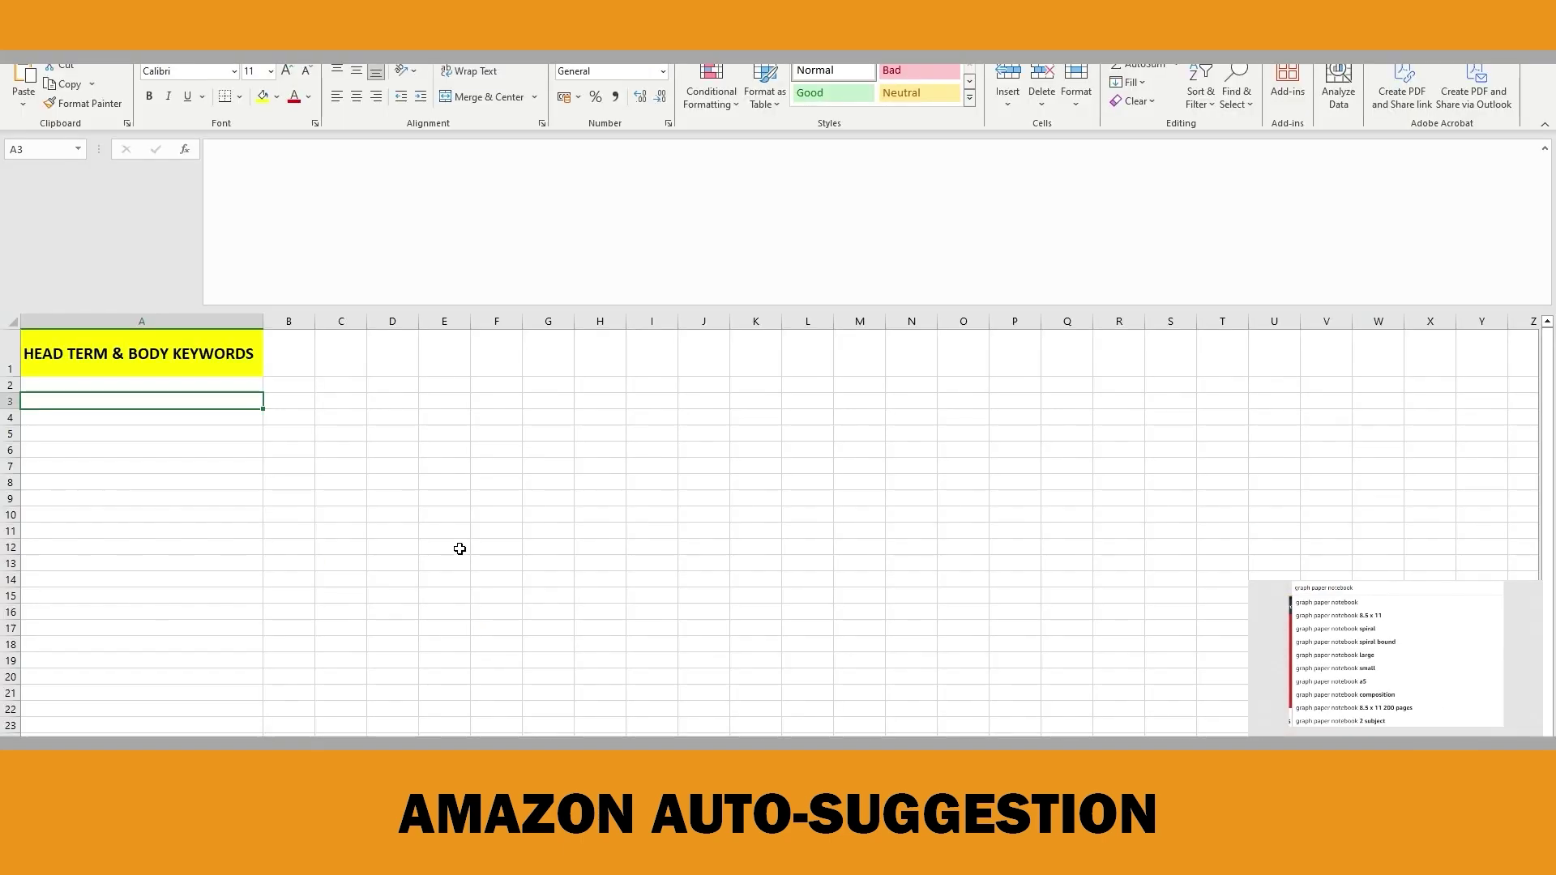
Step: Enter graph paper notebook, 8.5 x 11, large, small, composition and 8.5 x 11 200 pages in A2:A7
double_click(51, 386)
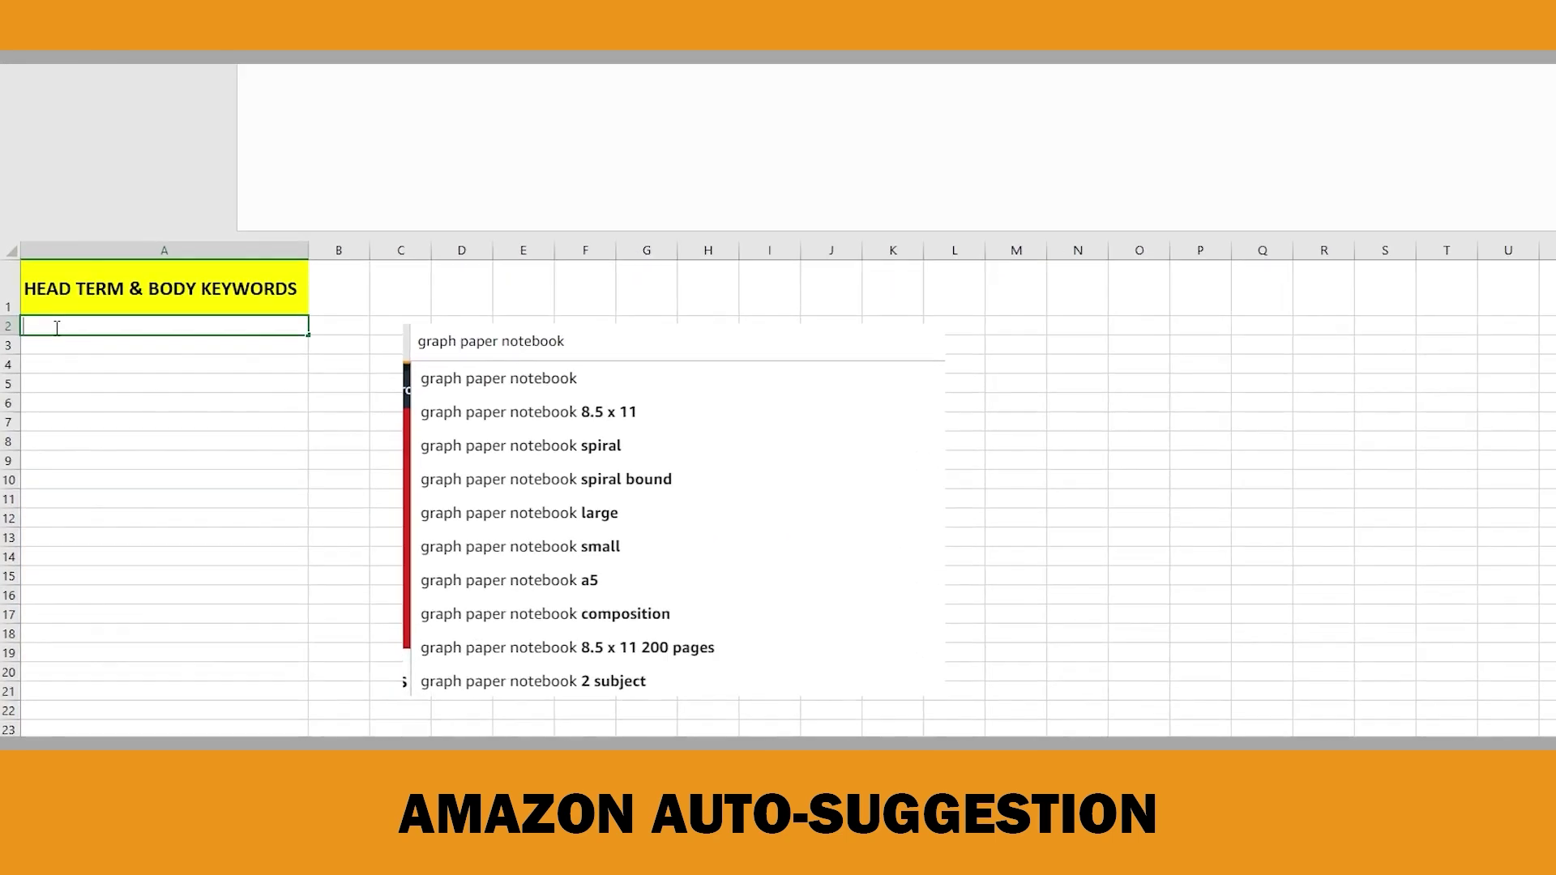
type("graph paper notebook")
key("Return")
type("graph paper notebook 8.5 x 11")
key("Return")
type("graph paper notebook large")
key("Return")
type("graph paper notebook small")
key("Return")
type("graph paper notebook composition")
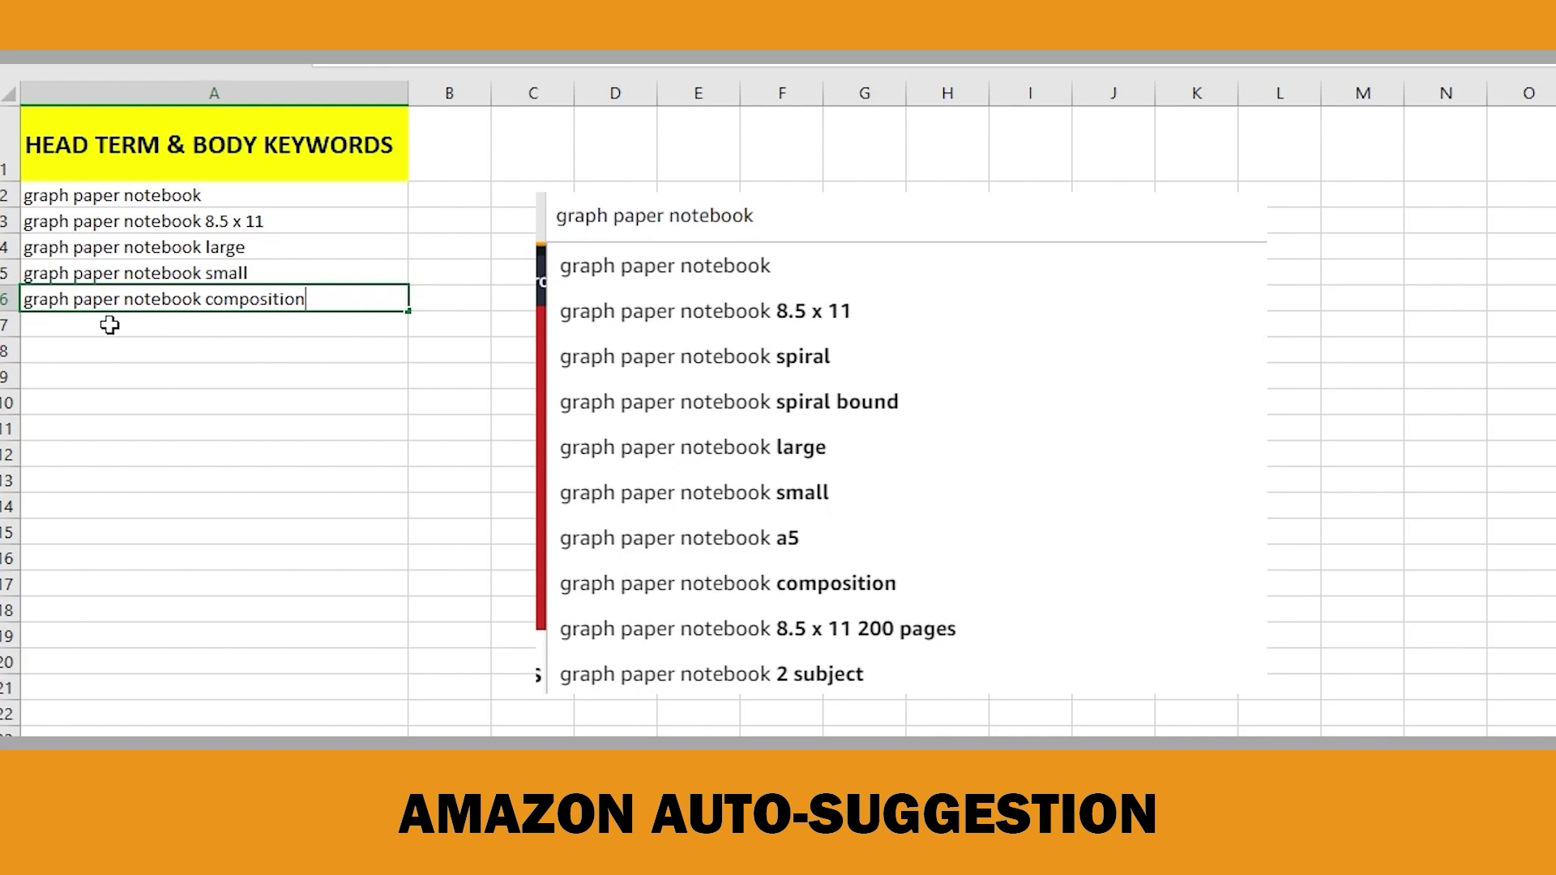
key("Return")
type("graph paper notebook 8.5 x 11 200 pages")
left_click(243, 507)
Step: Check the A2:A7 keyword list and delete the pasted suggestion screenshot
left_click(292, 401)
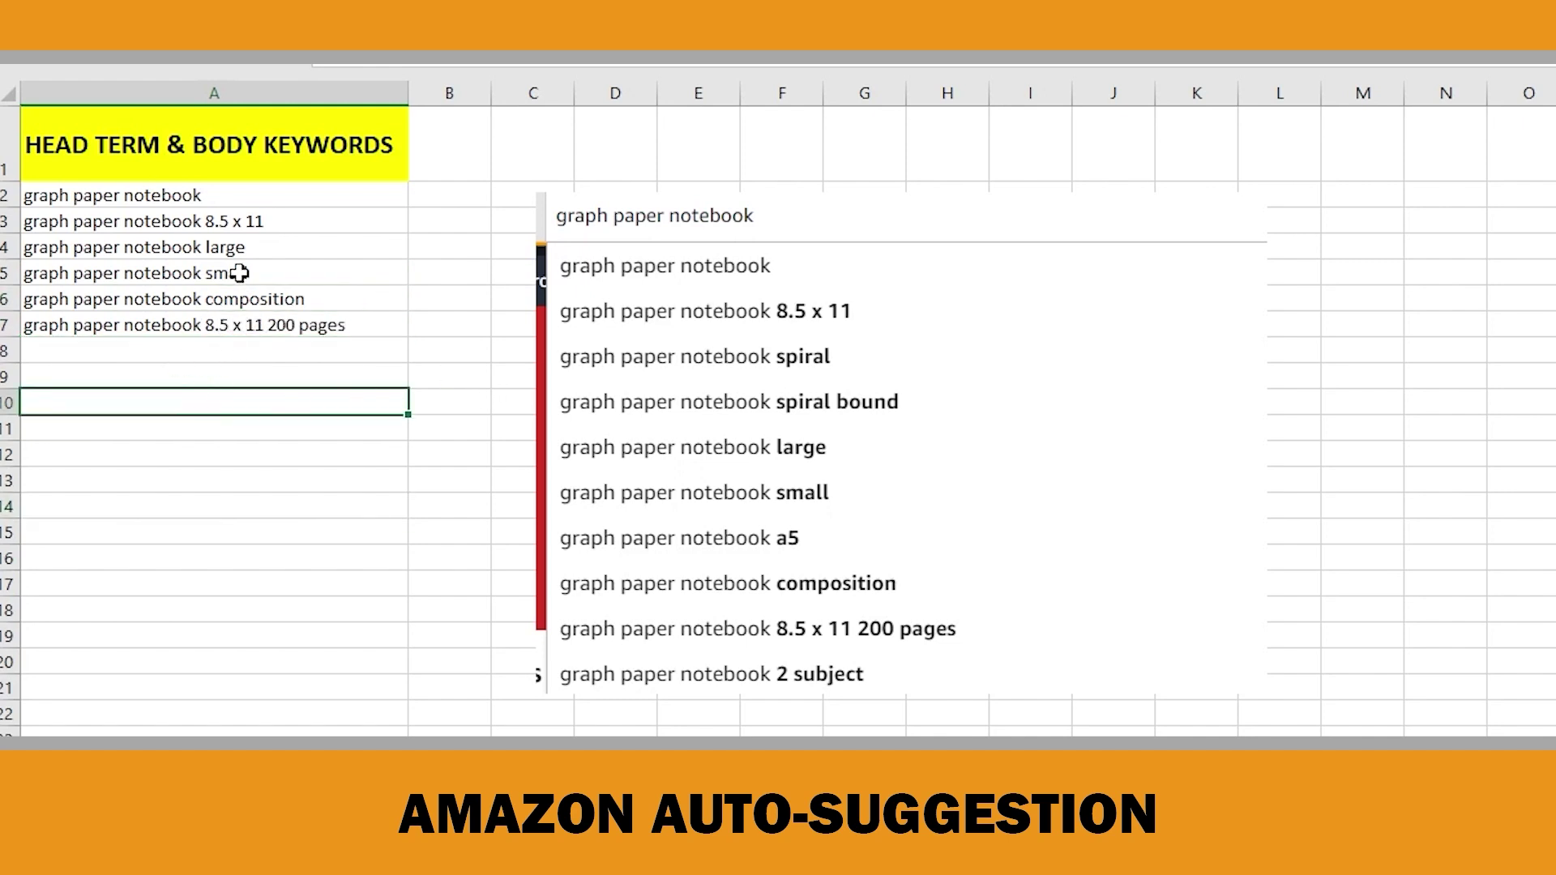
left_click_drag(330, 198, 247, 322)
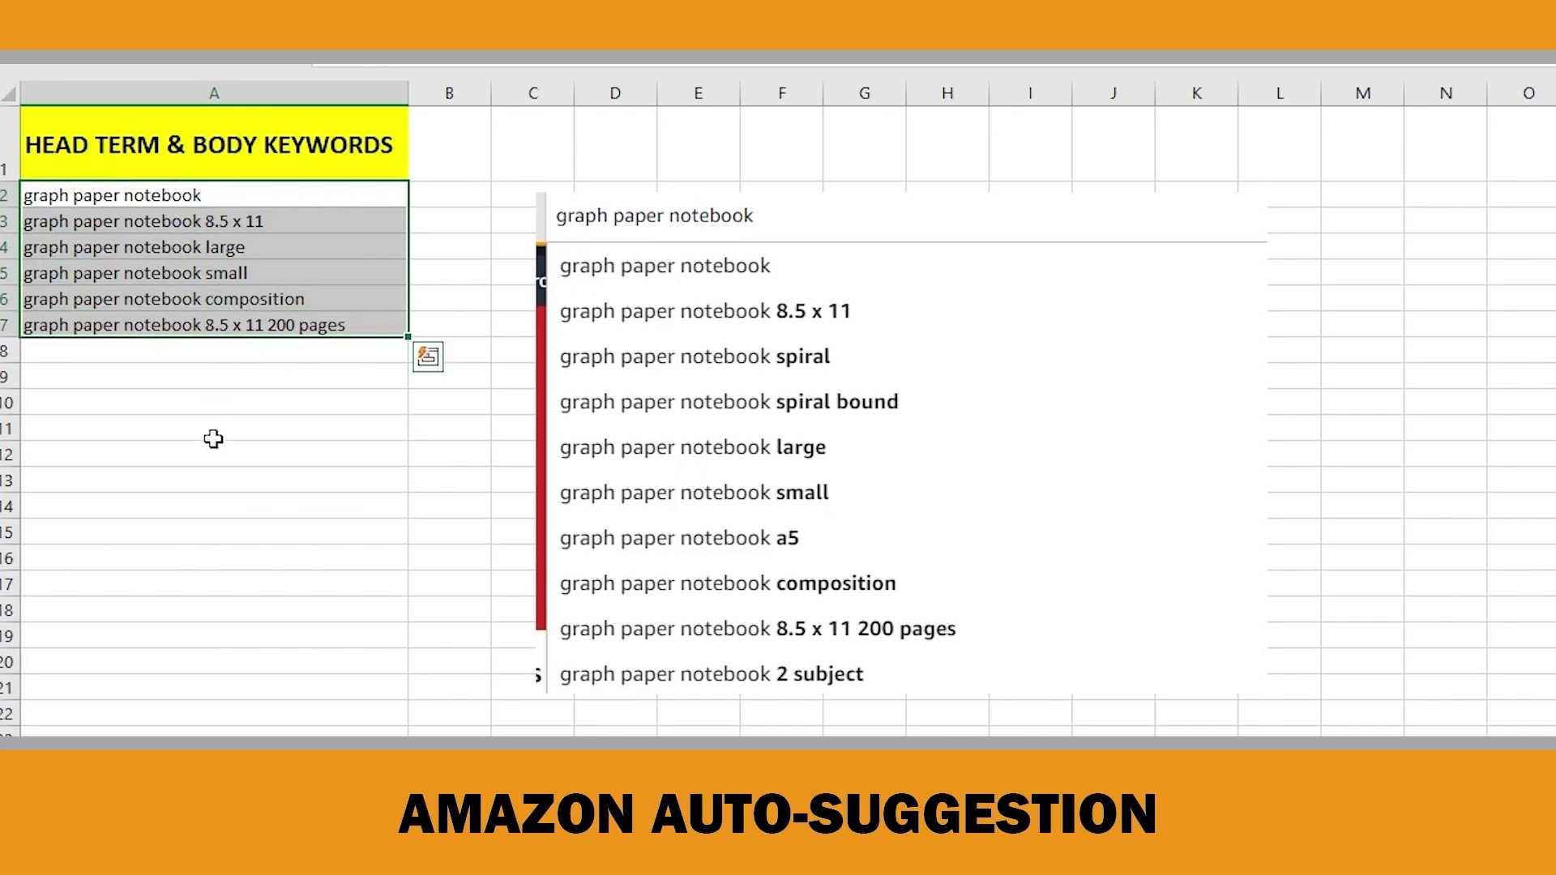
left_click(213, 431)
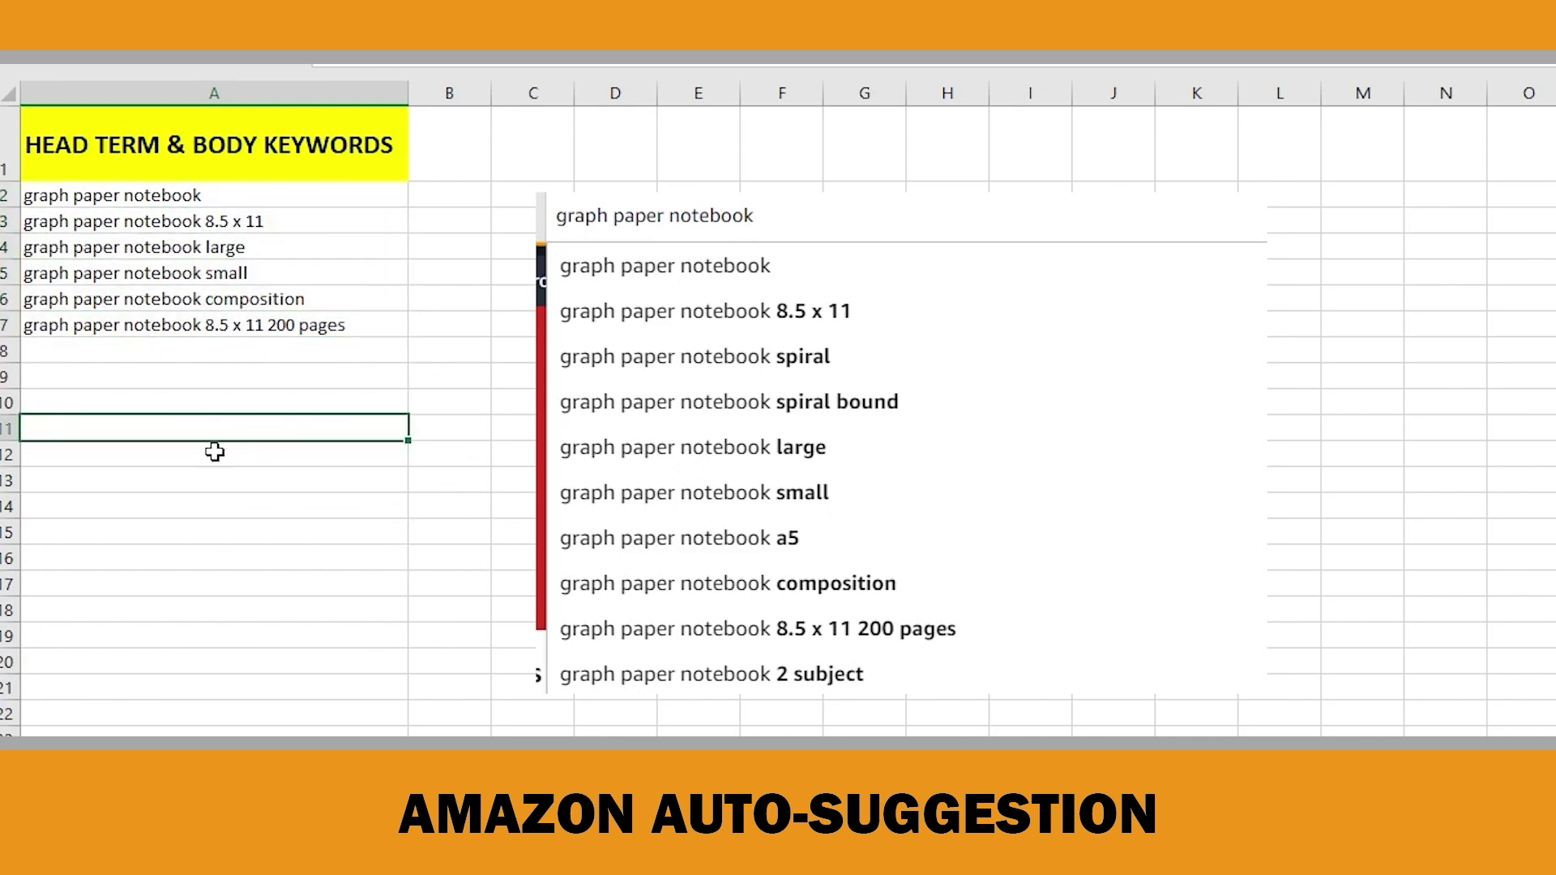
left_click(673, 331)
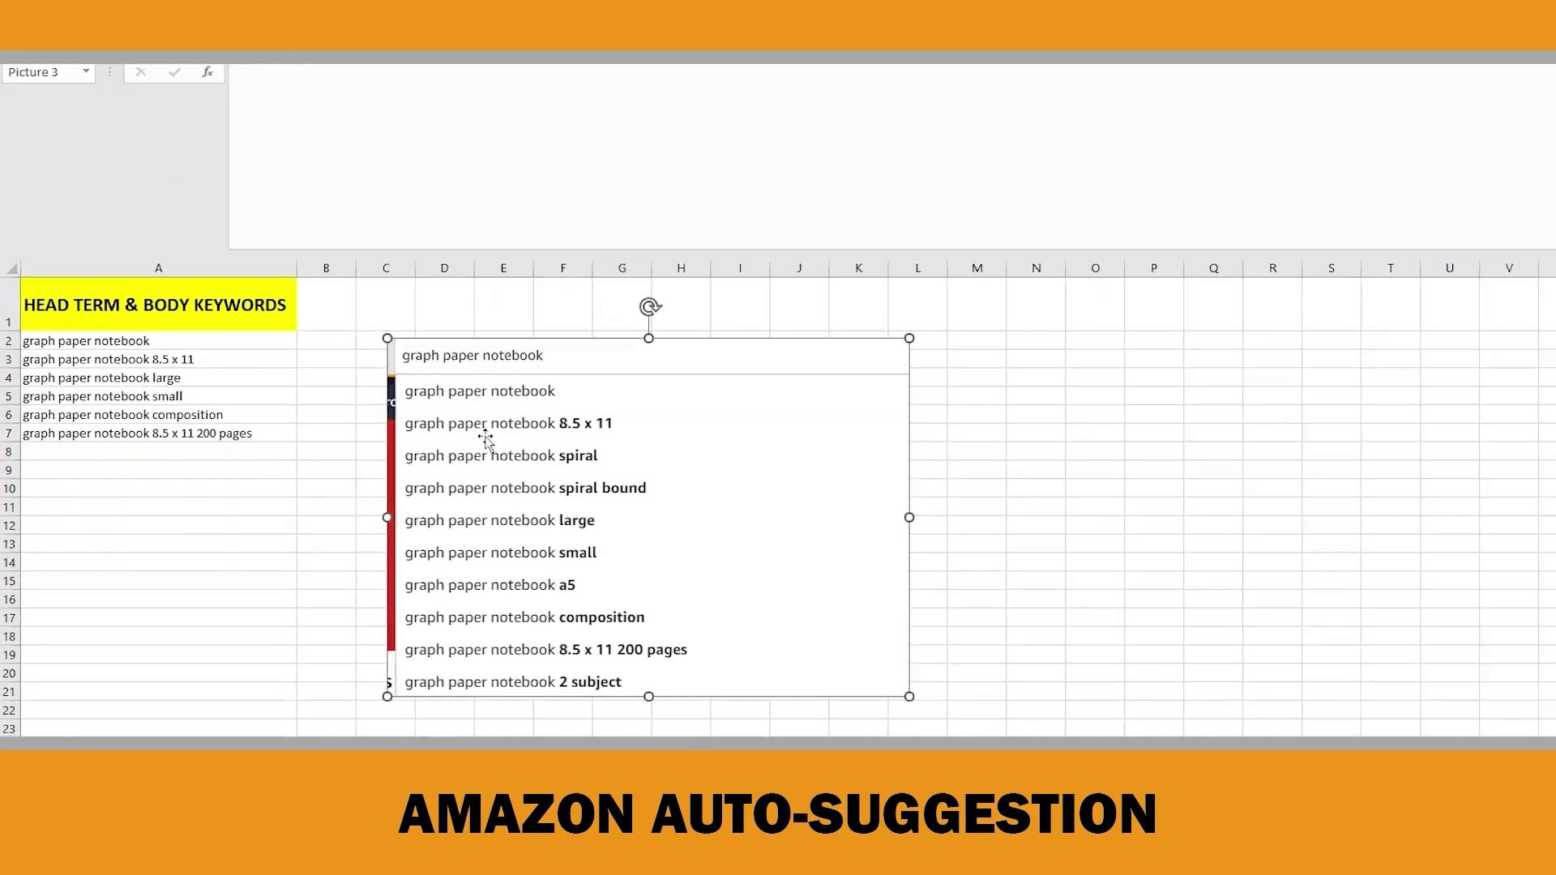
key("Delete")
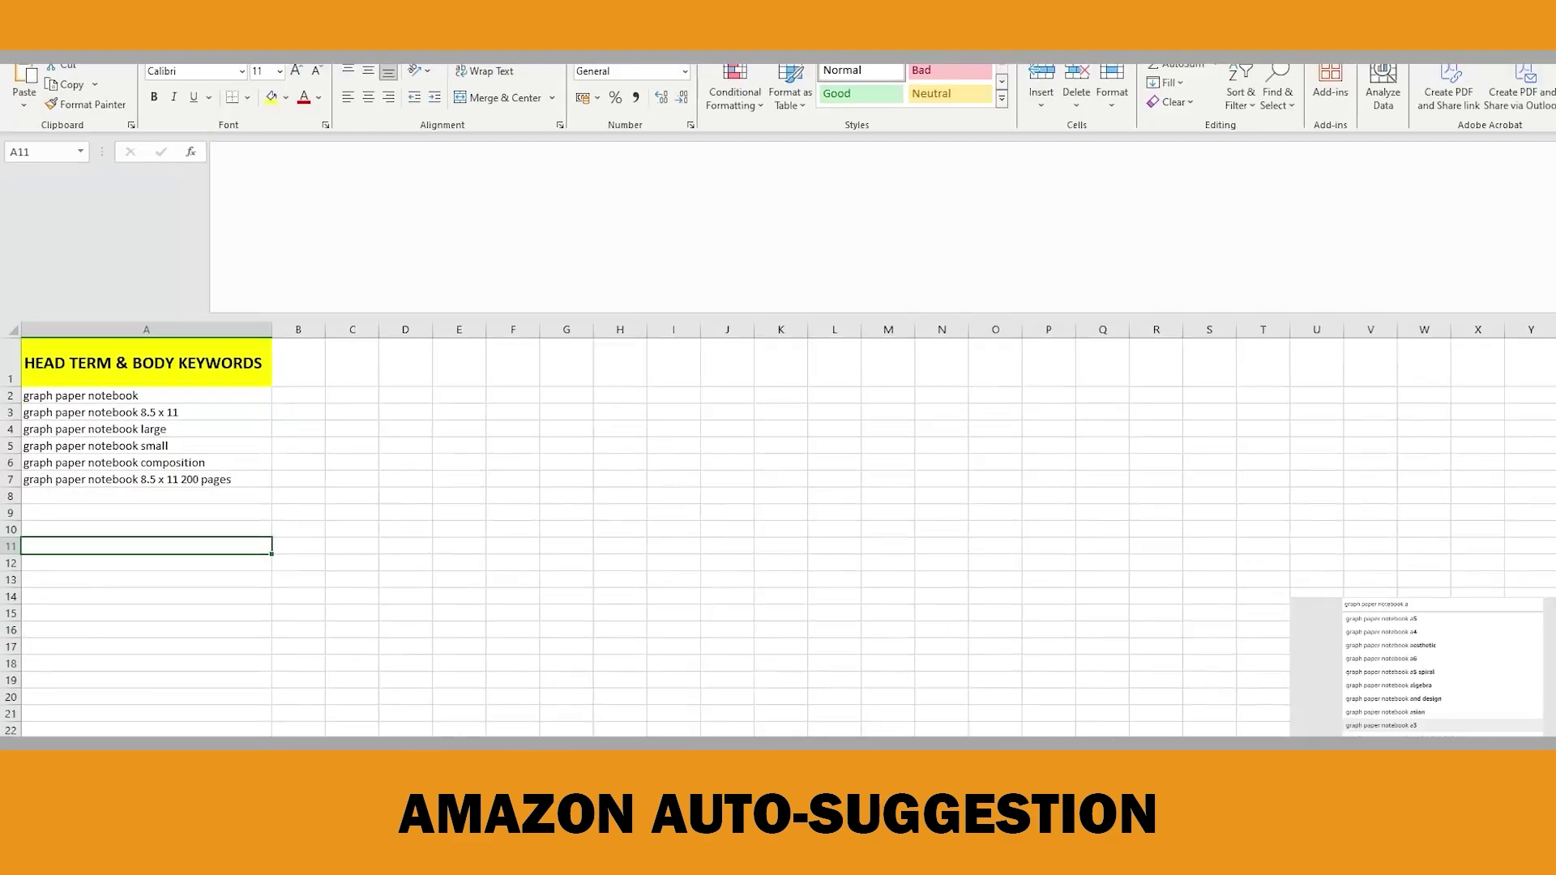
Step: Paste the a-suggestion screenshot, add a4, aesthetic, algebra and asian in A9:A12, then remove Amazon's trailing a
key("ctrl+v")
left_click_drag(268, 632, 508, 483)
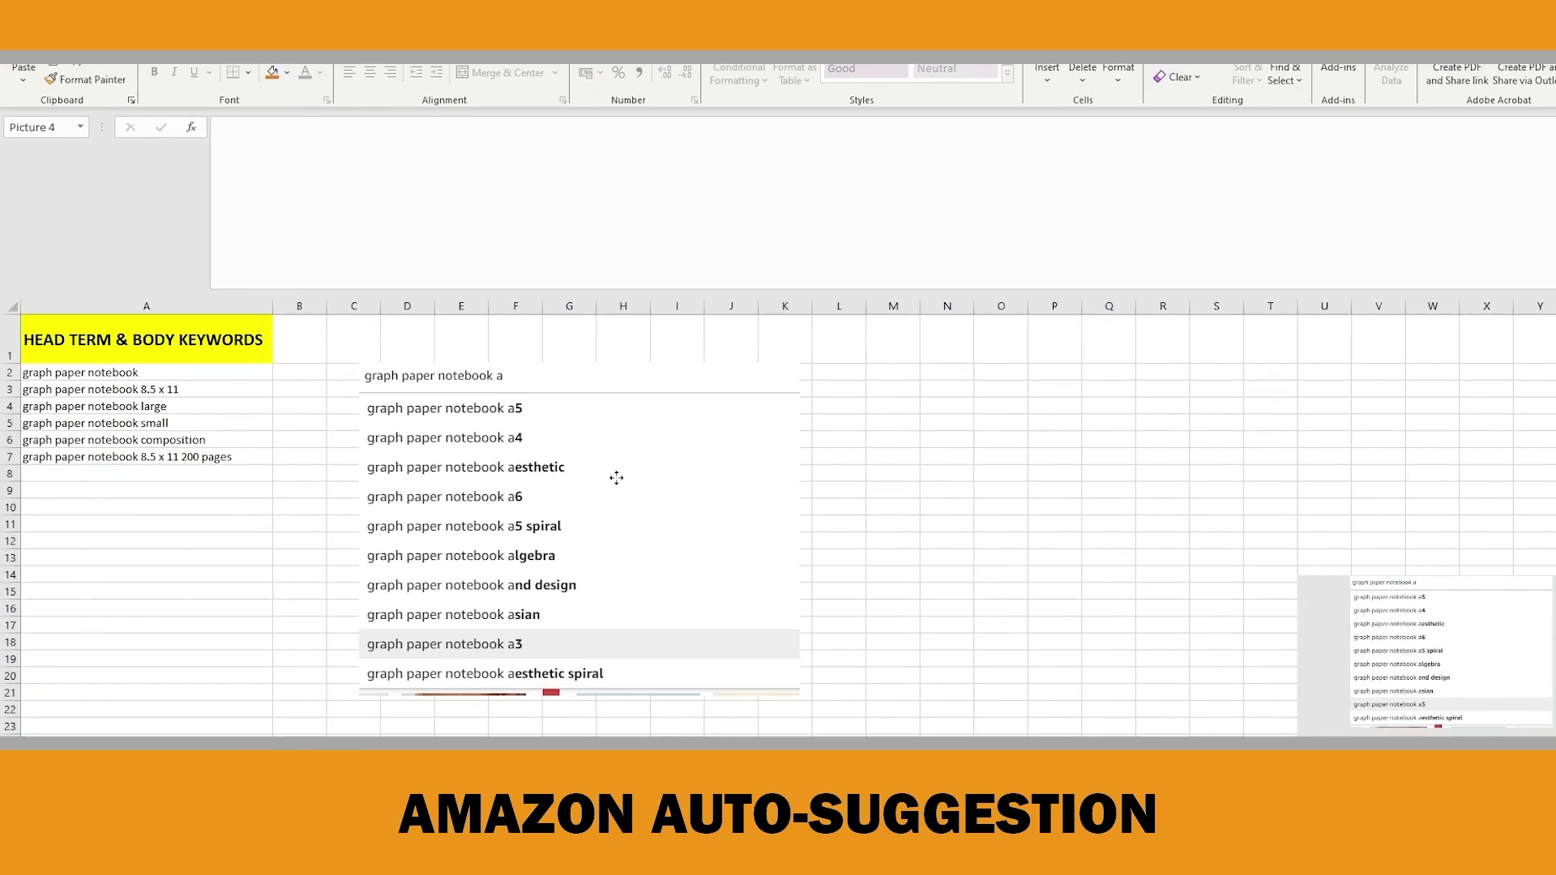
left_click(76, 496)
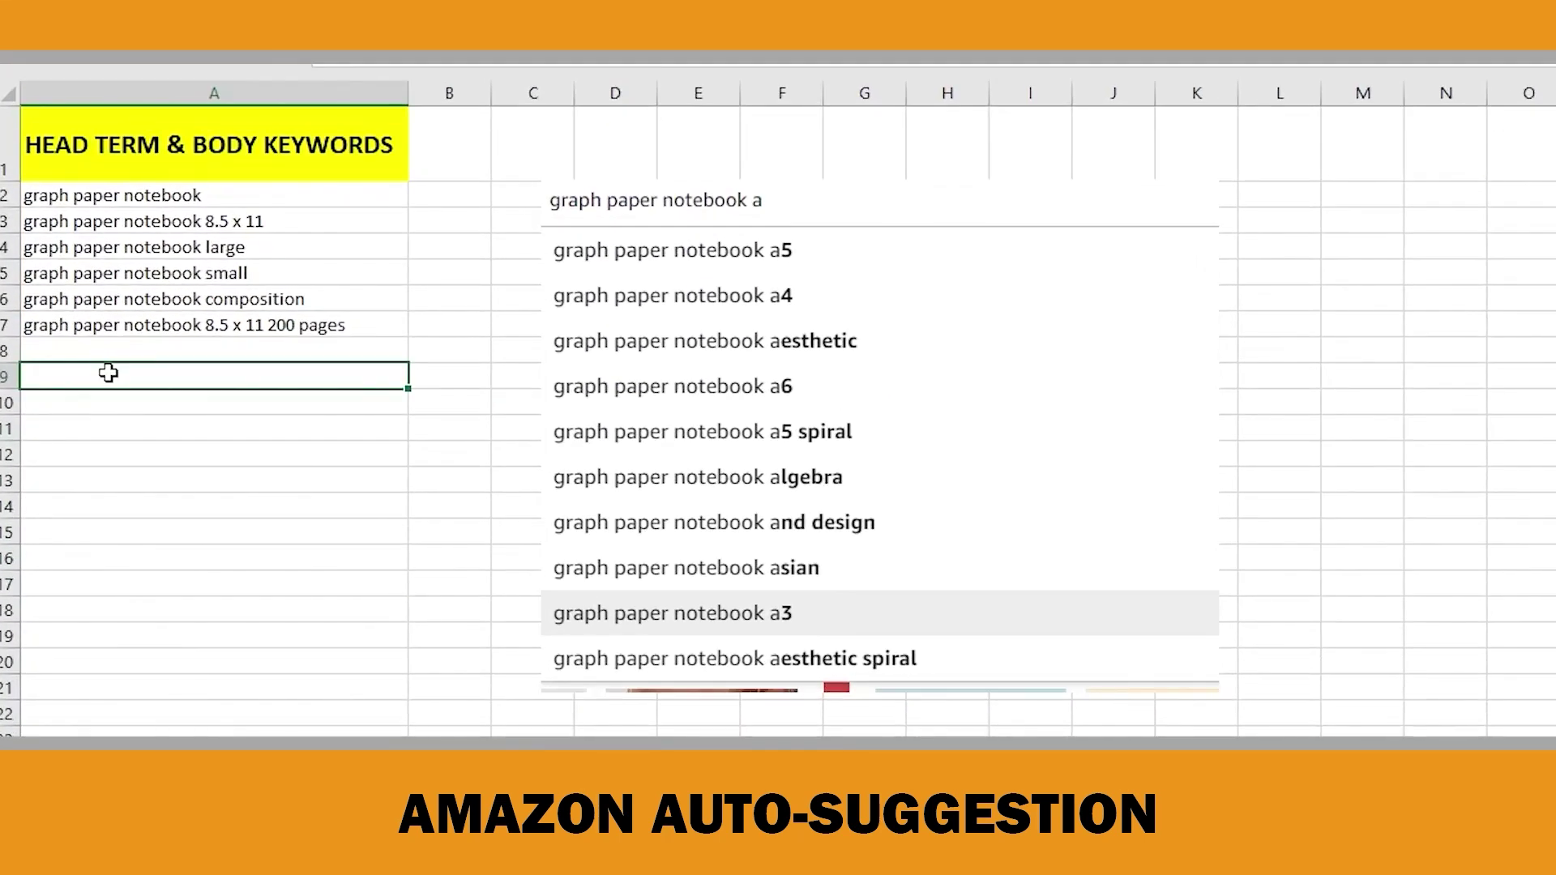
type("graph paper notebook a4")
key("Return")
type("graph paper notebook aesthetic")
key("Return")
type("graph paper notebook algeb")
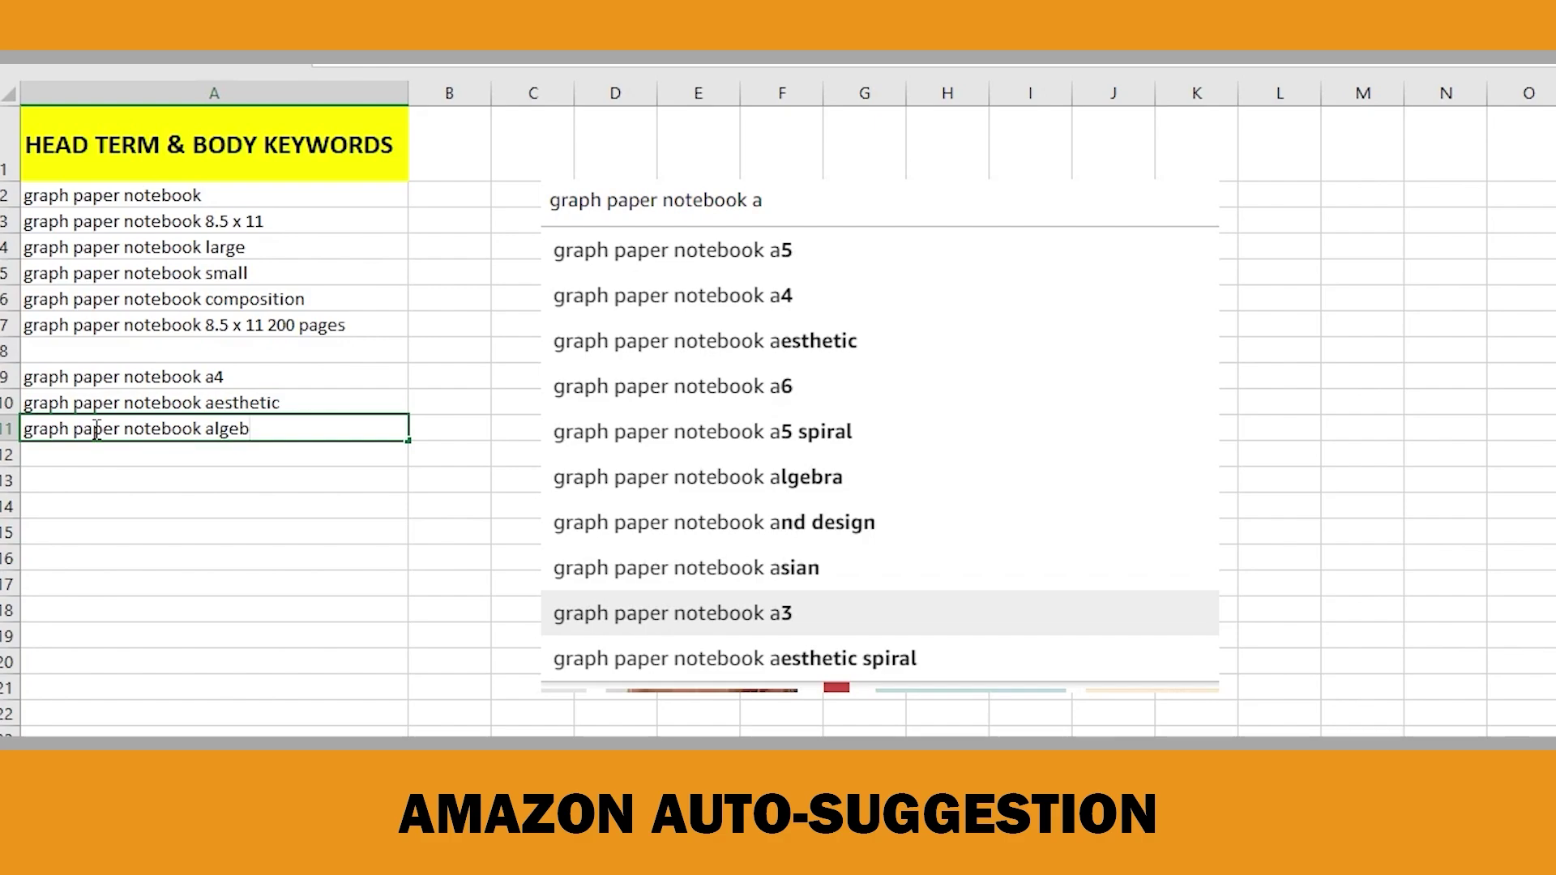
type("ra")
key("Return")
type("graph paper notebook asian")
key("Return")
key("Return")
key("Return")
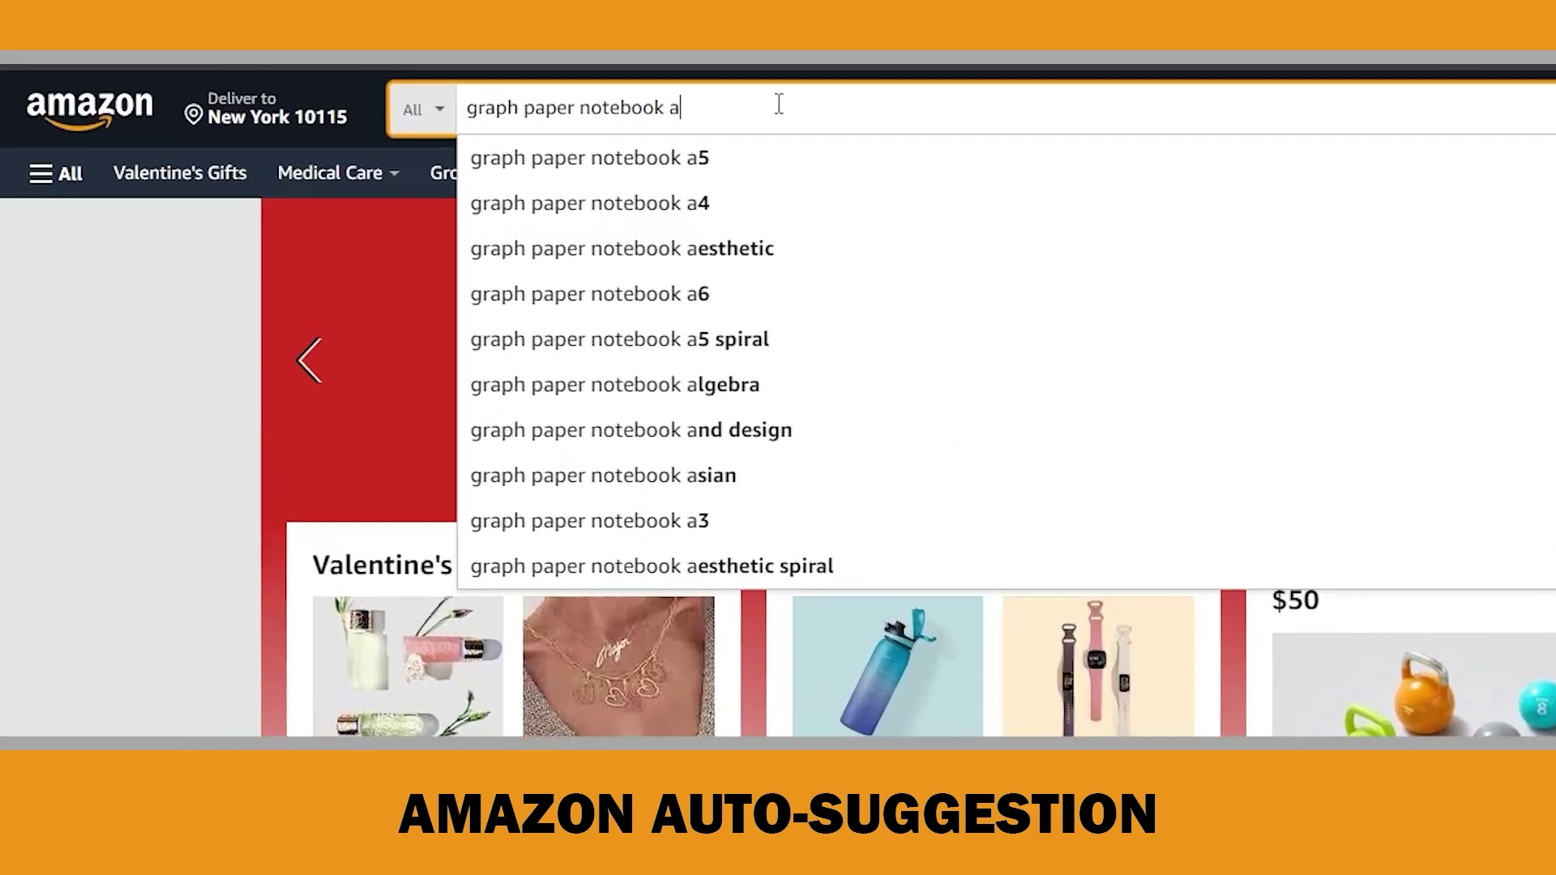
key("BackSpace")
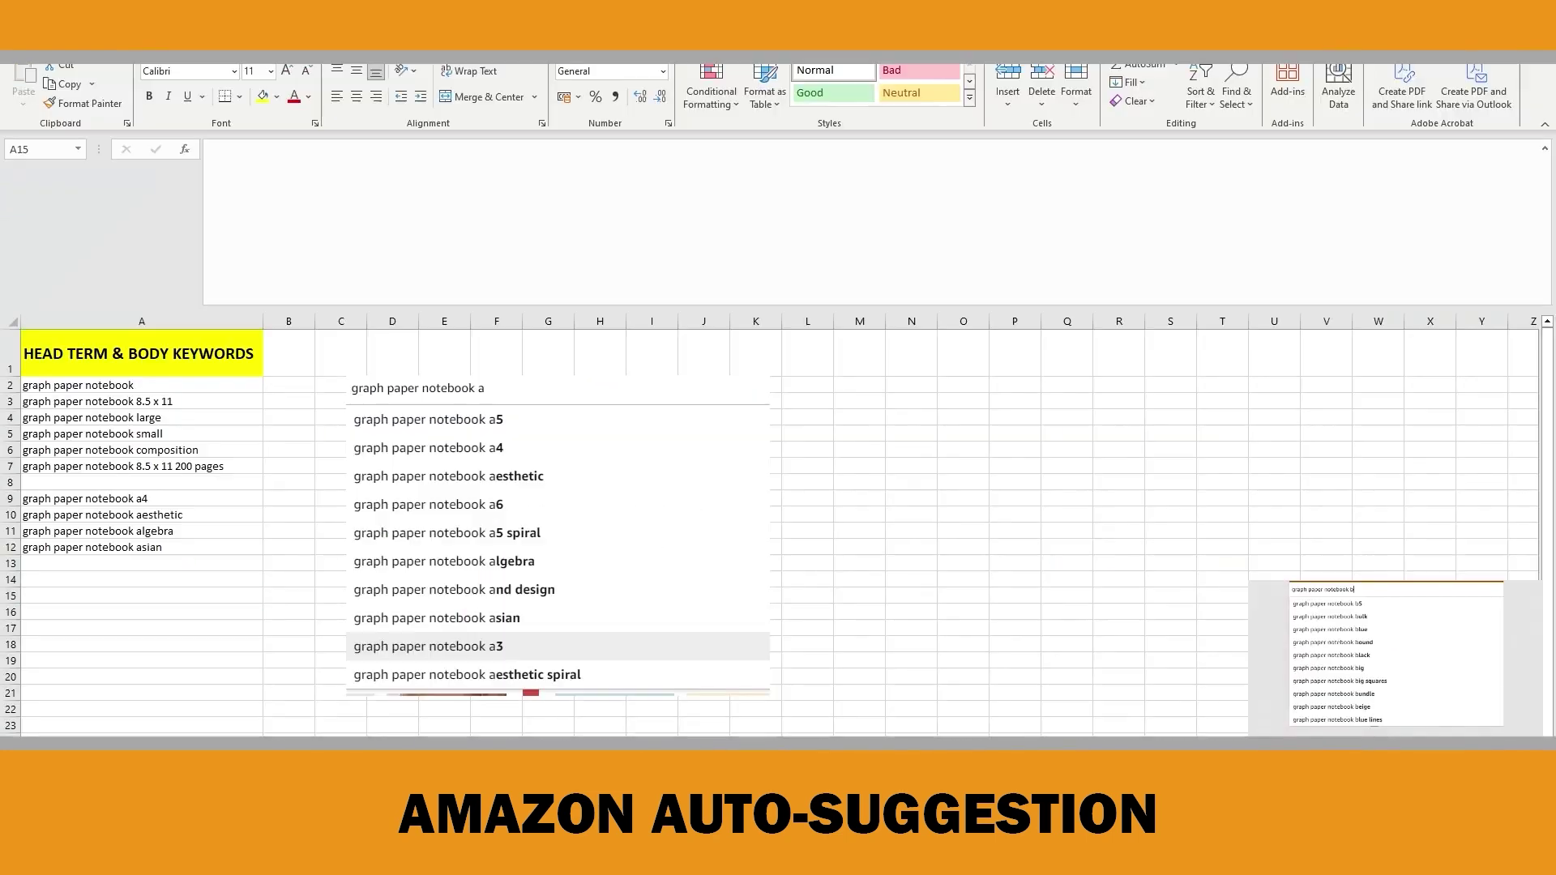
Step: Replace the old suggestion screenshot with the b-suggestion screenshot beside the list
left_click(573, 522)
key("Delete")
key("ctrl+v")
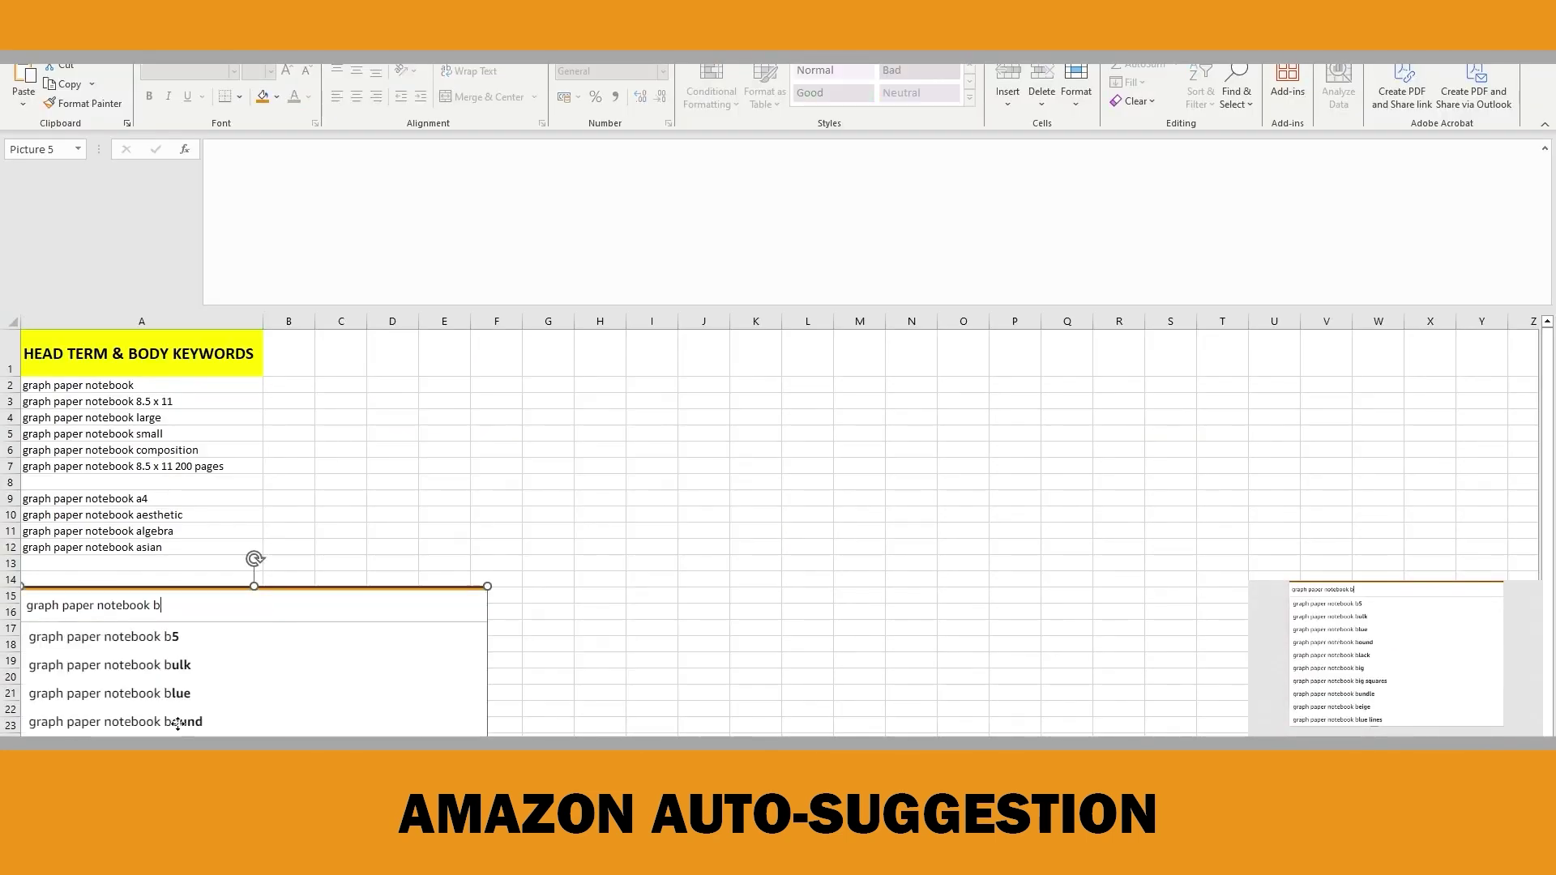
left_click_drag(177, 723, 514, 530)
Step: Enter the blue, black, big, big squares, beige and blue lines keywords in A13:A18
left_click(81, 564)
type("graph paper notebook blue")
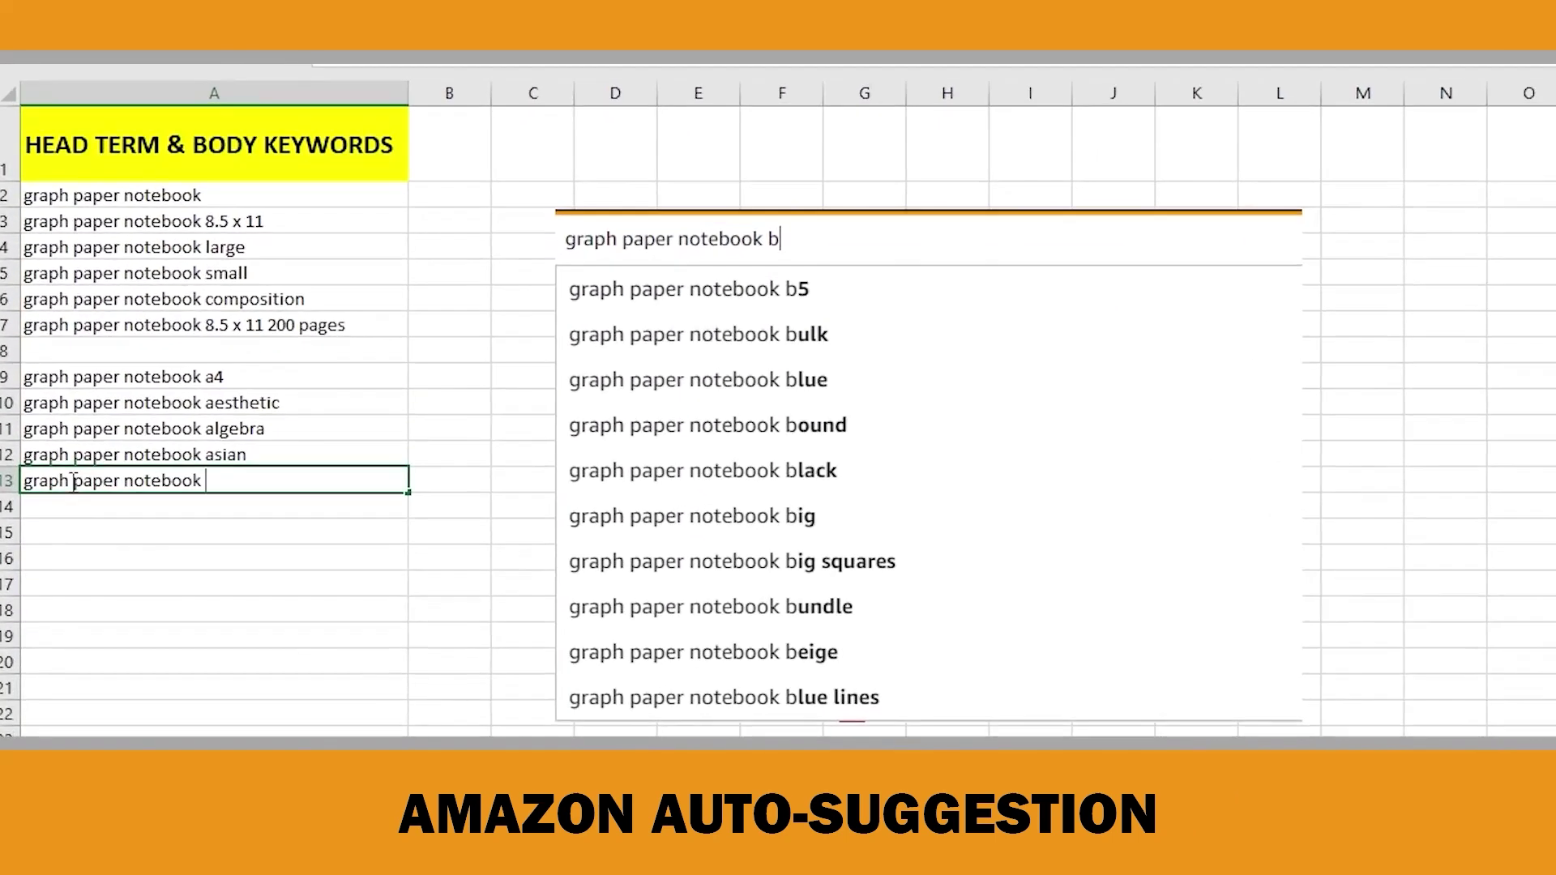
key("Return")
type("graph paper notebook black")
key("Return")
type("graph paper notebook big")
key("Return")
type("graph paper notebook big squares")
key("Return")
type("graph paper notebook beige")
key("Return")
type("graph paper notebook blue lines")
key("Return")
key("Return")
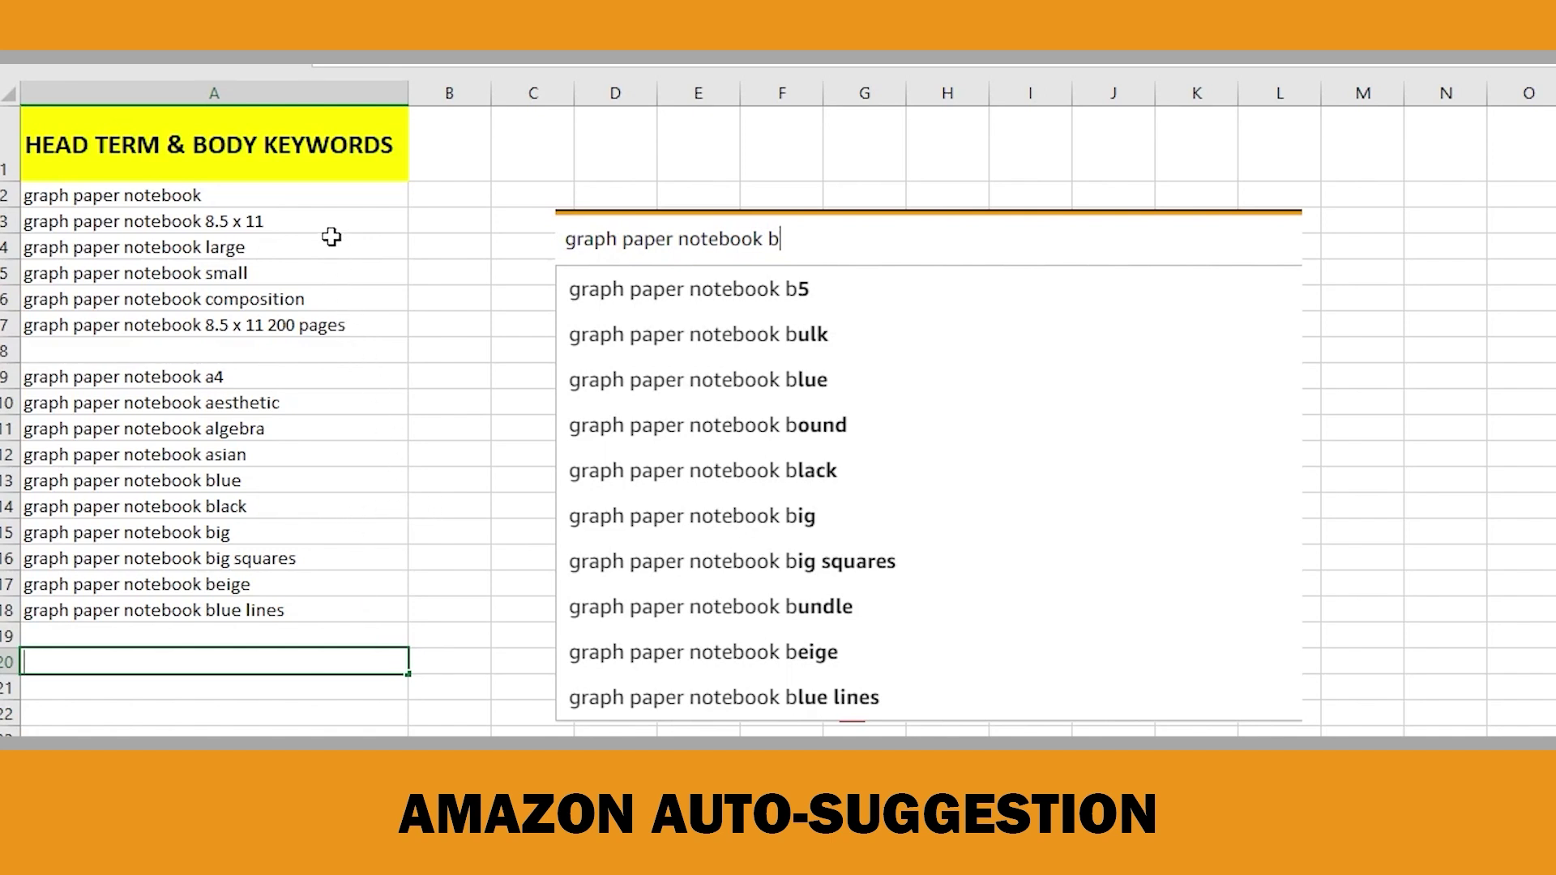
Step: Copy 'graph paper notebook 8.5 x 11' from A3 and paste it into Amazon's search box
double_click(299, 221)
left_click_drag(300, 220, 28, 221)
right_click(86, 220)
left_click(156, 276)
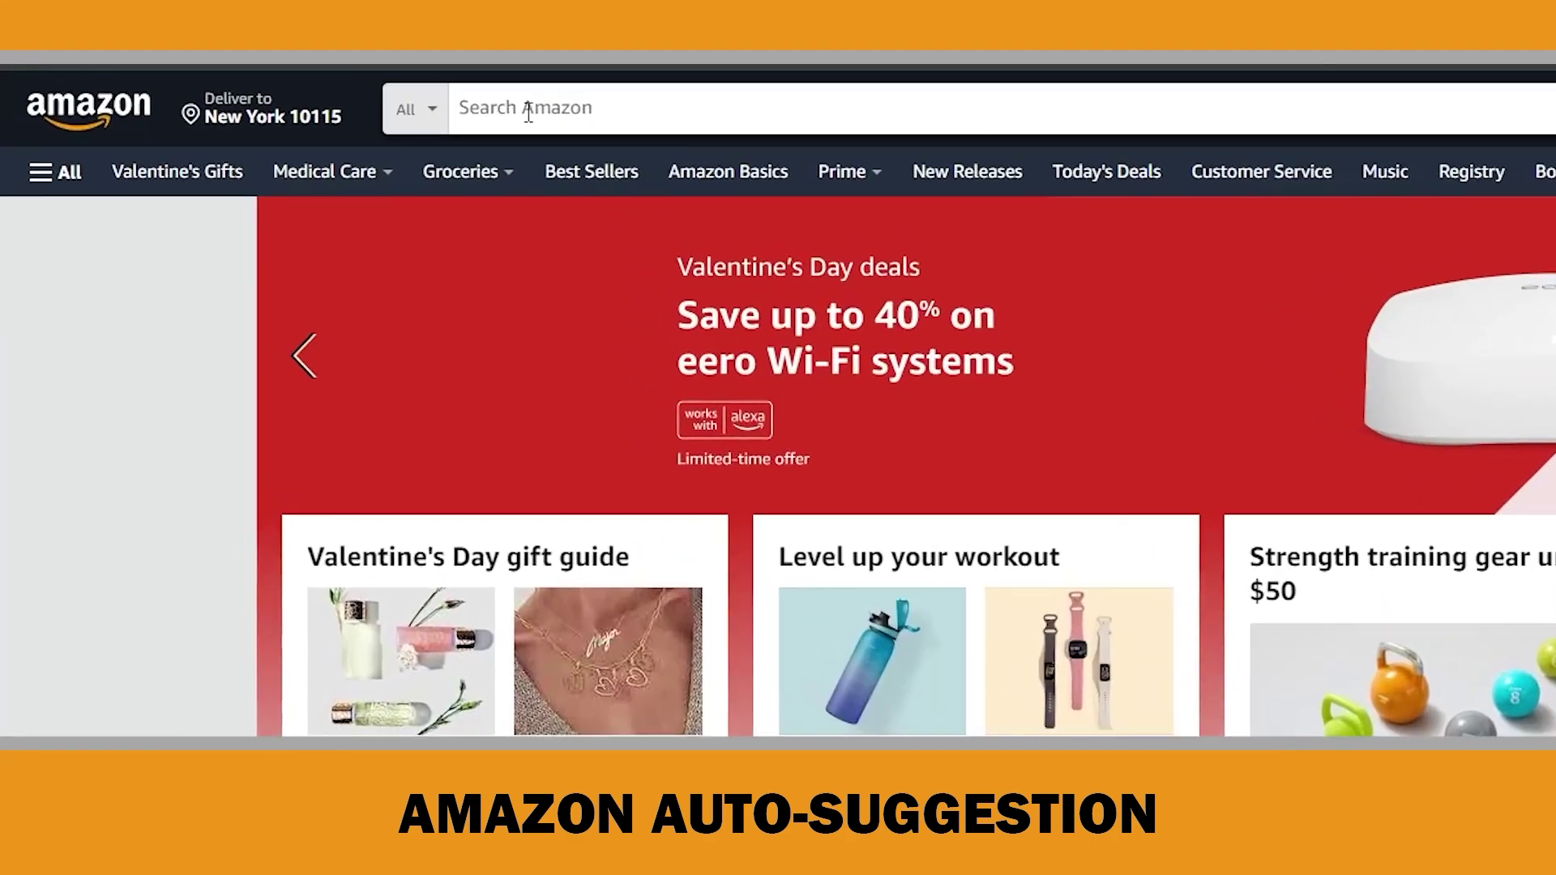
left_click(528, 112)
key("ctrl+v")
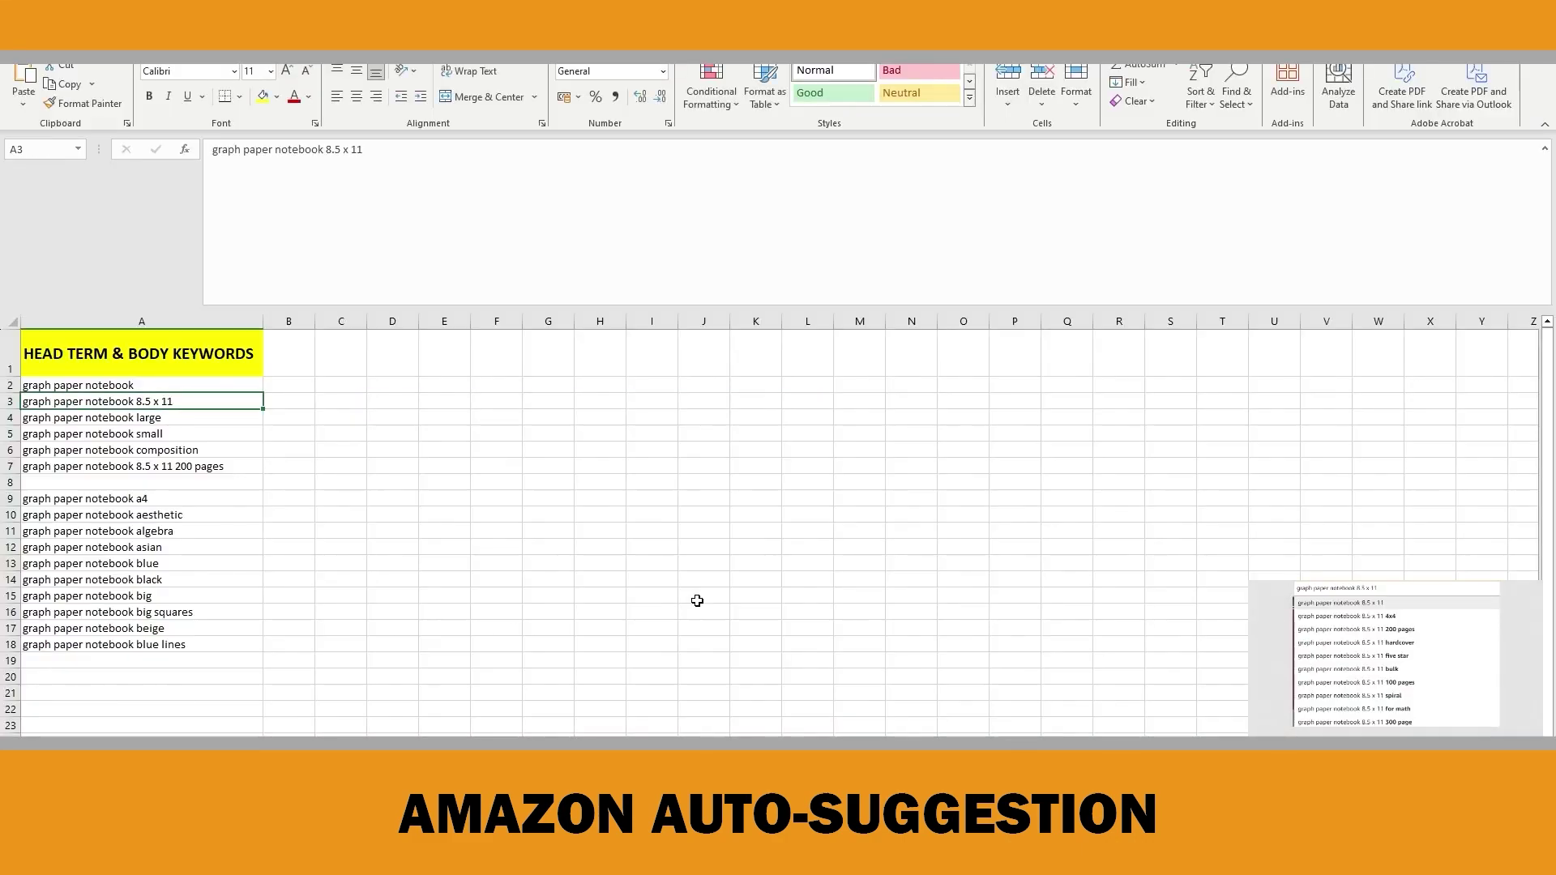
Step: Add a yellow 'LONG TAIL KEYWORD' heading in B1 and widen column B
left_click(297, 352)
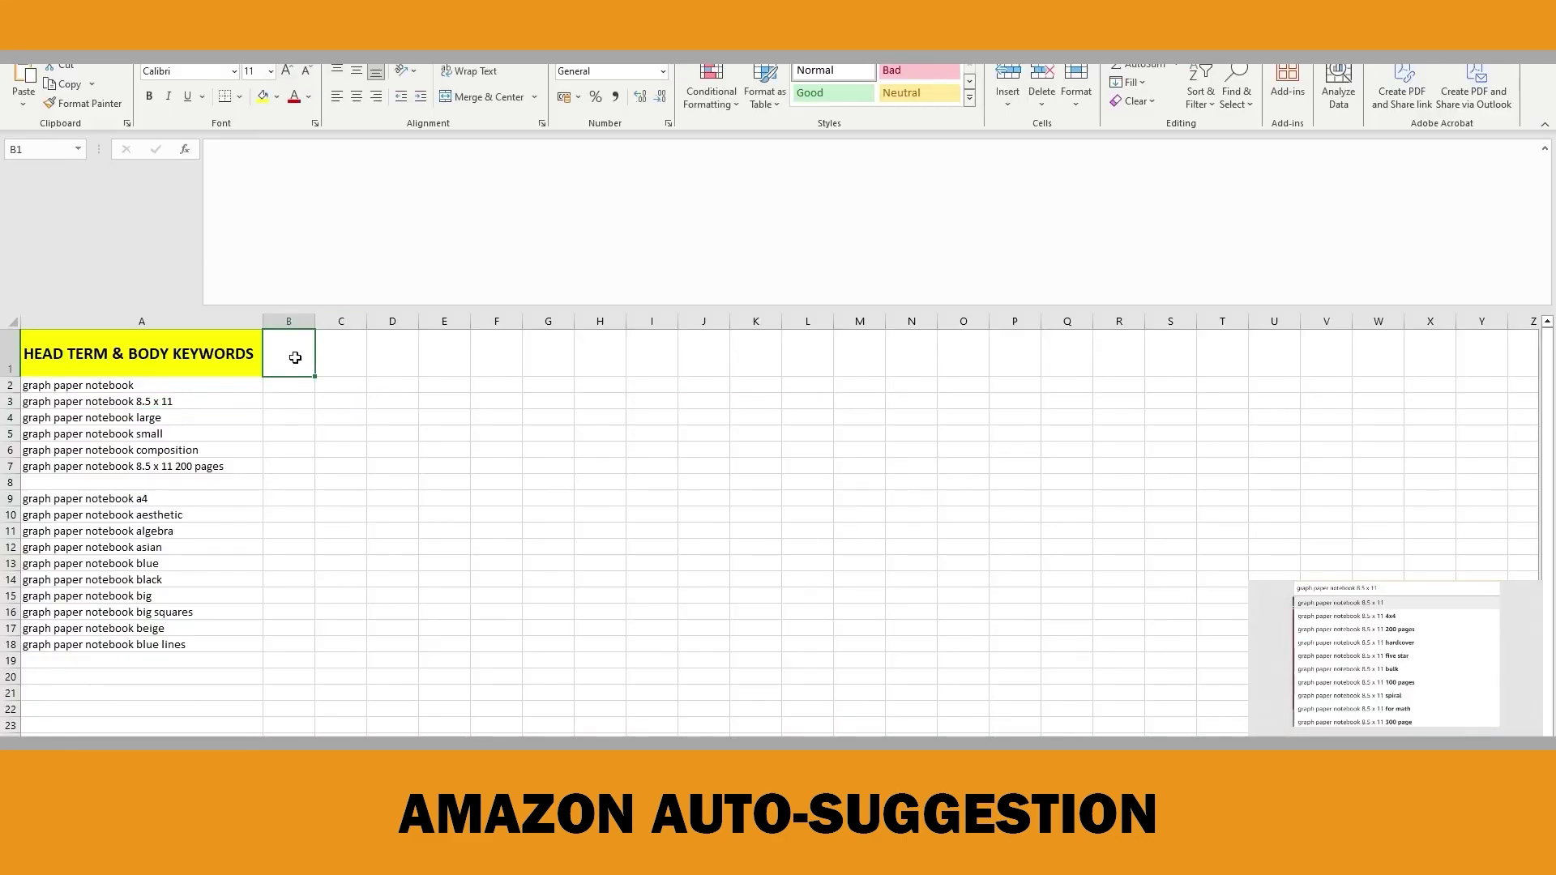
type("LONG TAIL")
type(" KEYWORDS")
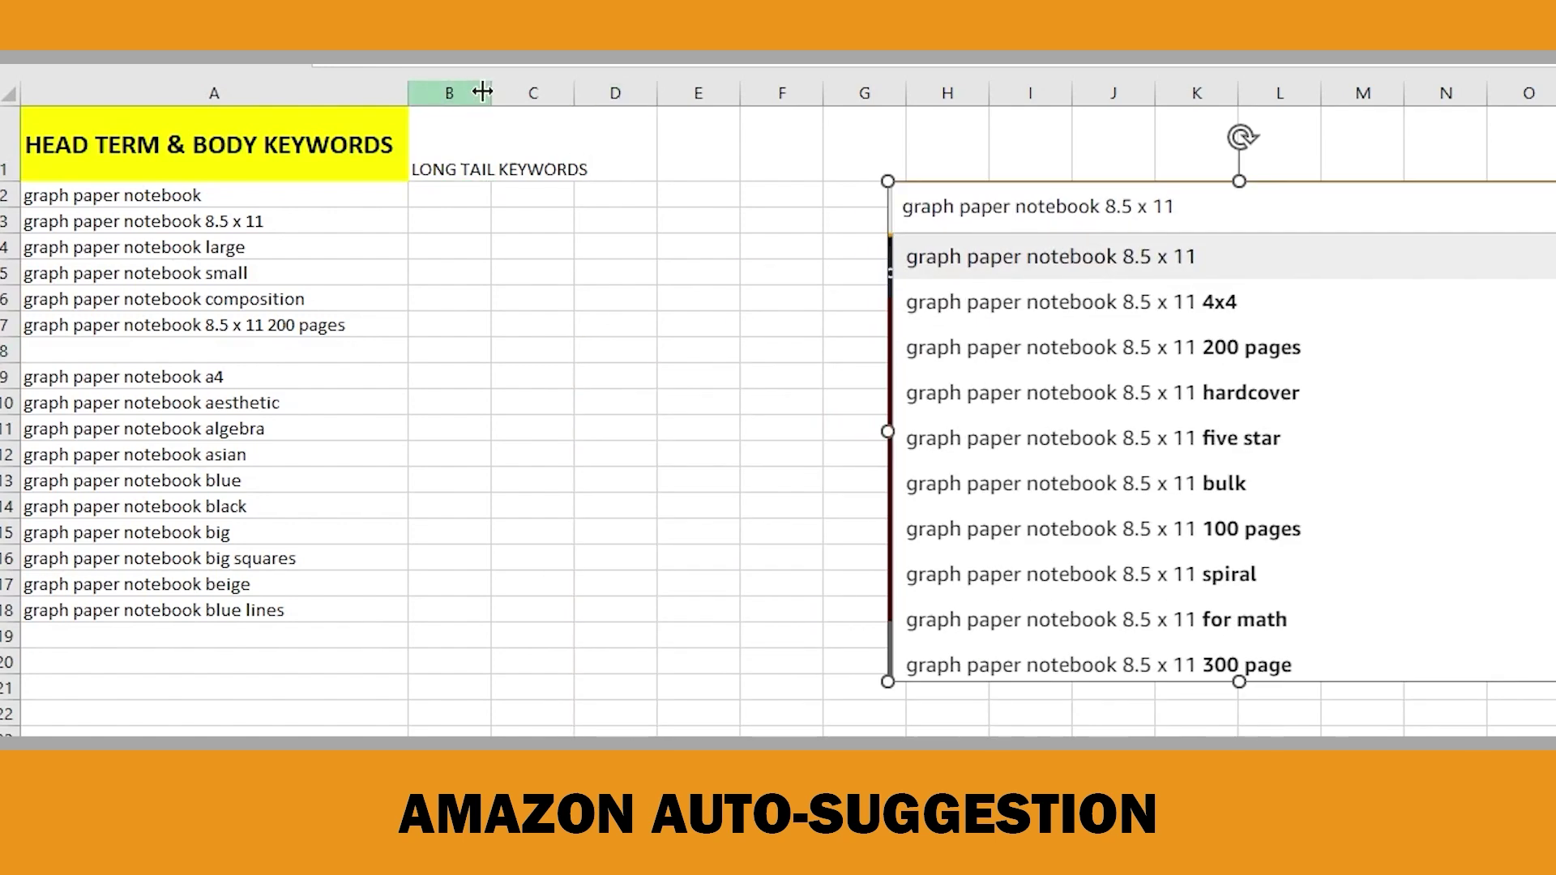
left_click_drag(491, 93, 813, 93)
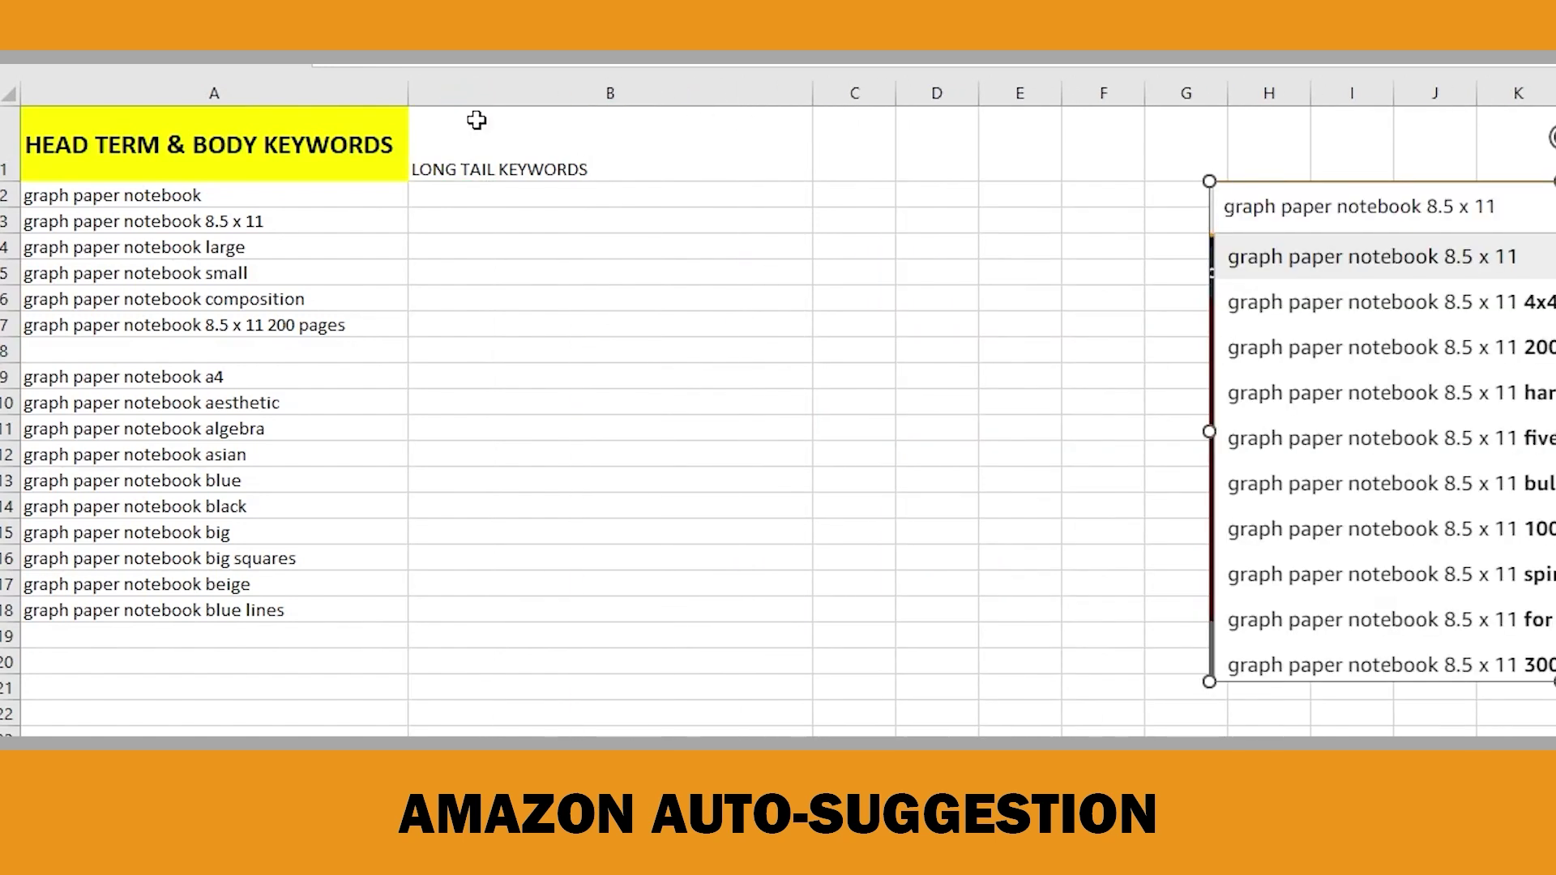
left_click(643, 162)
Step: Enter 8.5 x 11 long-tail keywords 4x4, 200 pages, hardcover, 100 pages, for math, 300 page in B2:B7
left_click(535, 201)
type("graph paper notebook 8.5 x 11 4x4")
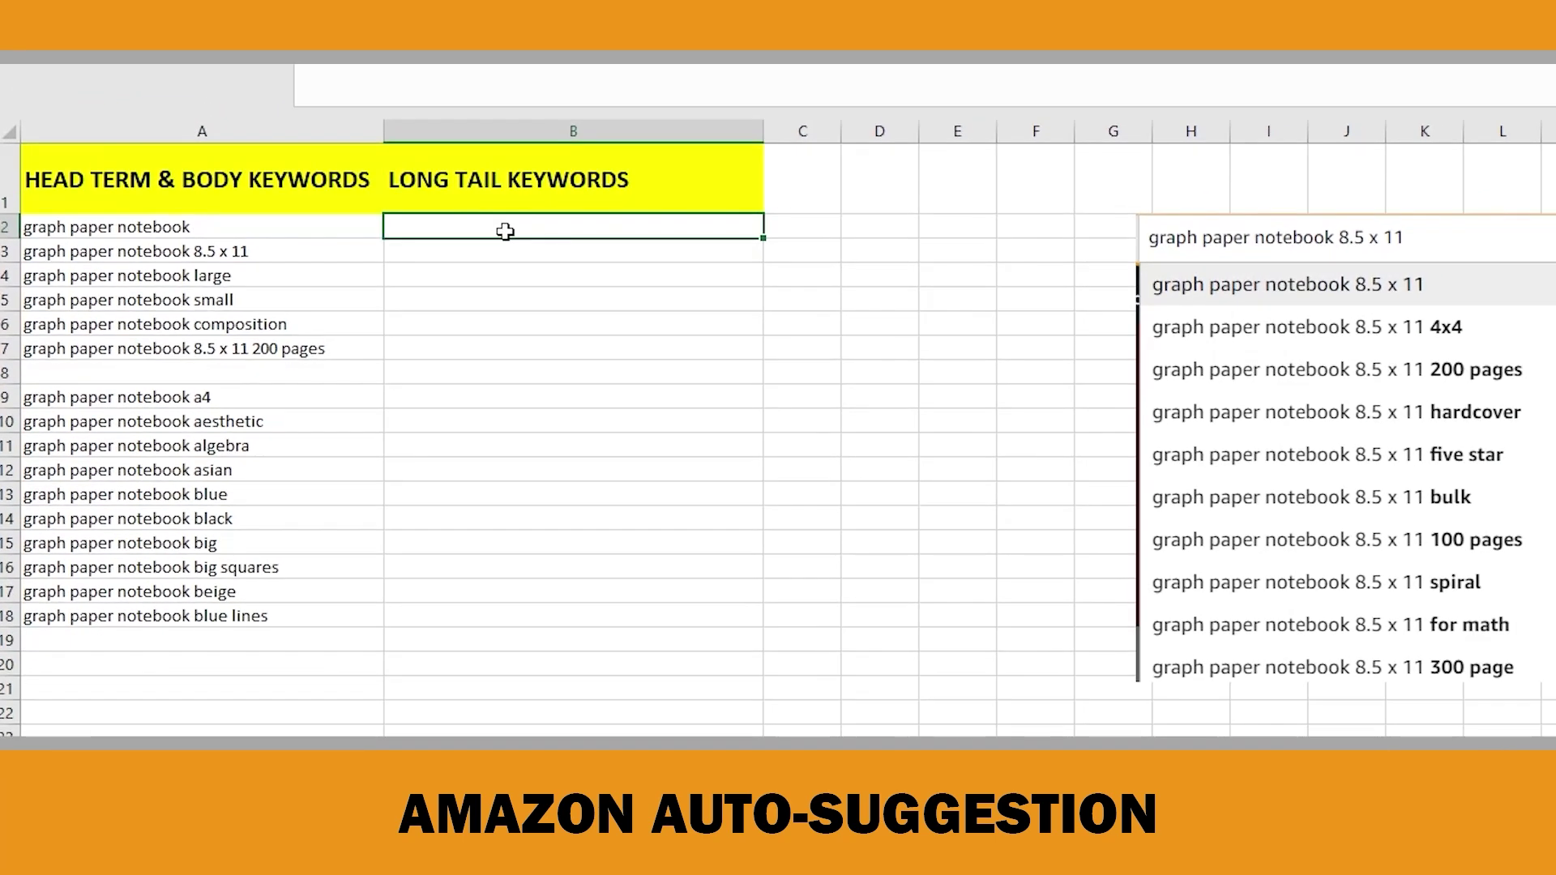
key("Return")
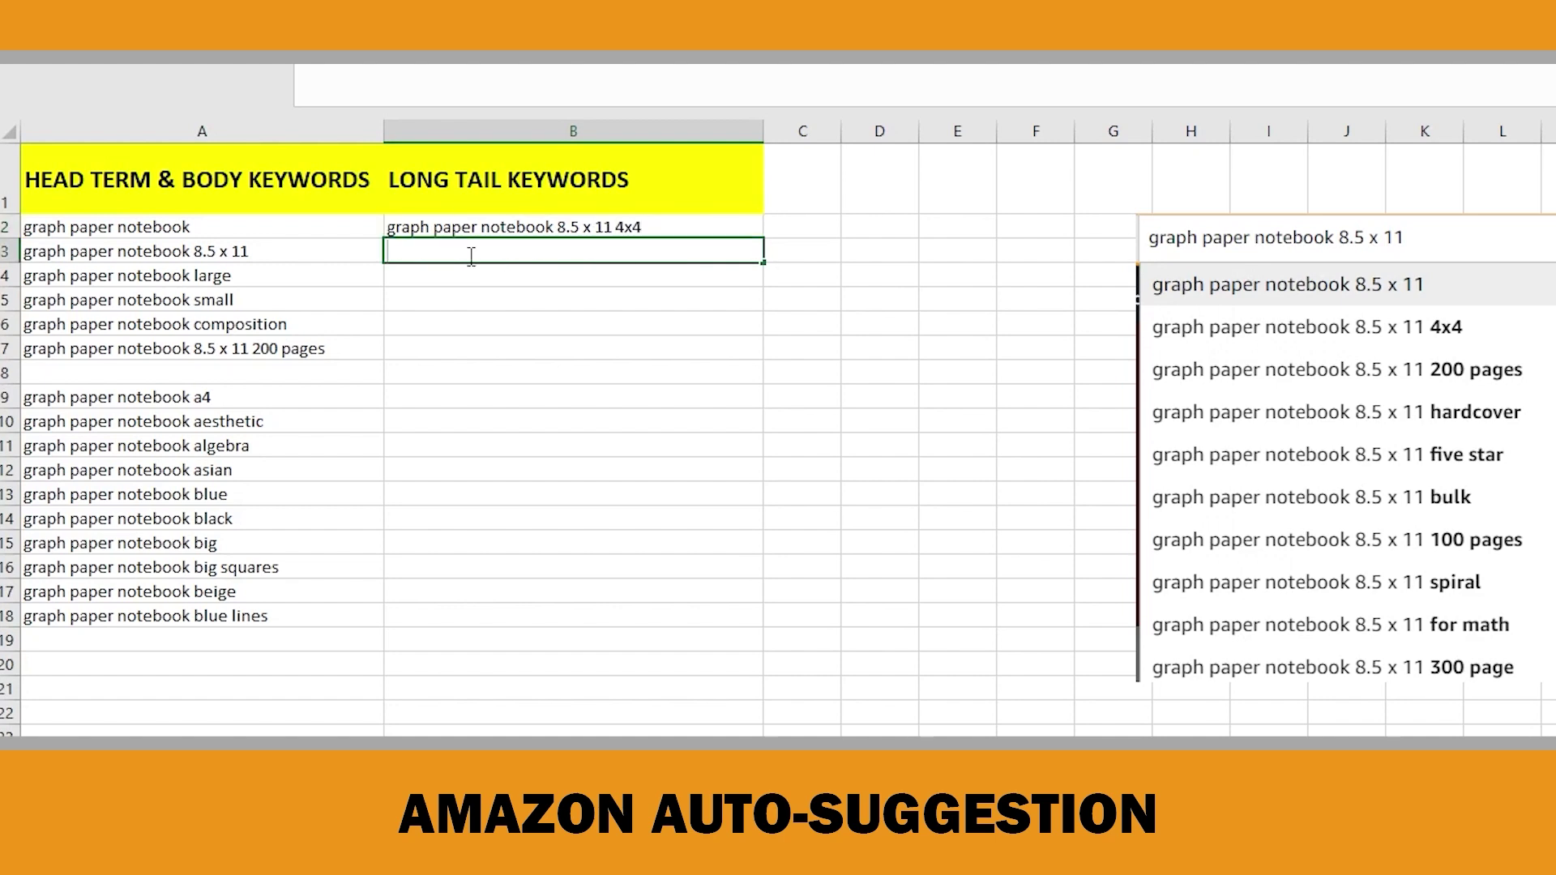
type("graph paper notebook 8.5 x 11 200 pages")
key("Return")
type("graph paper notebook 8.5 x 11 hardcover")
key("Return")
type("graph paper notebook 8.5 x 11 100 pages")
key("Return")
type("graph paper notebook 8.5 x 11 for math")
key("Return")
type("graph paper notebook 8.5 x 11 300 page")
key("Return")
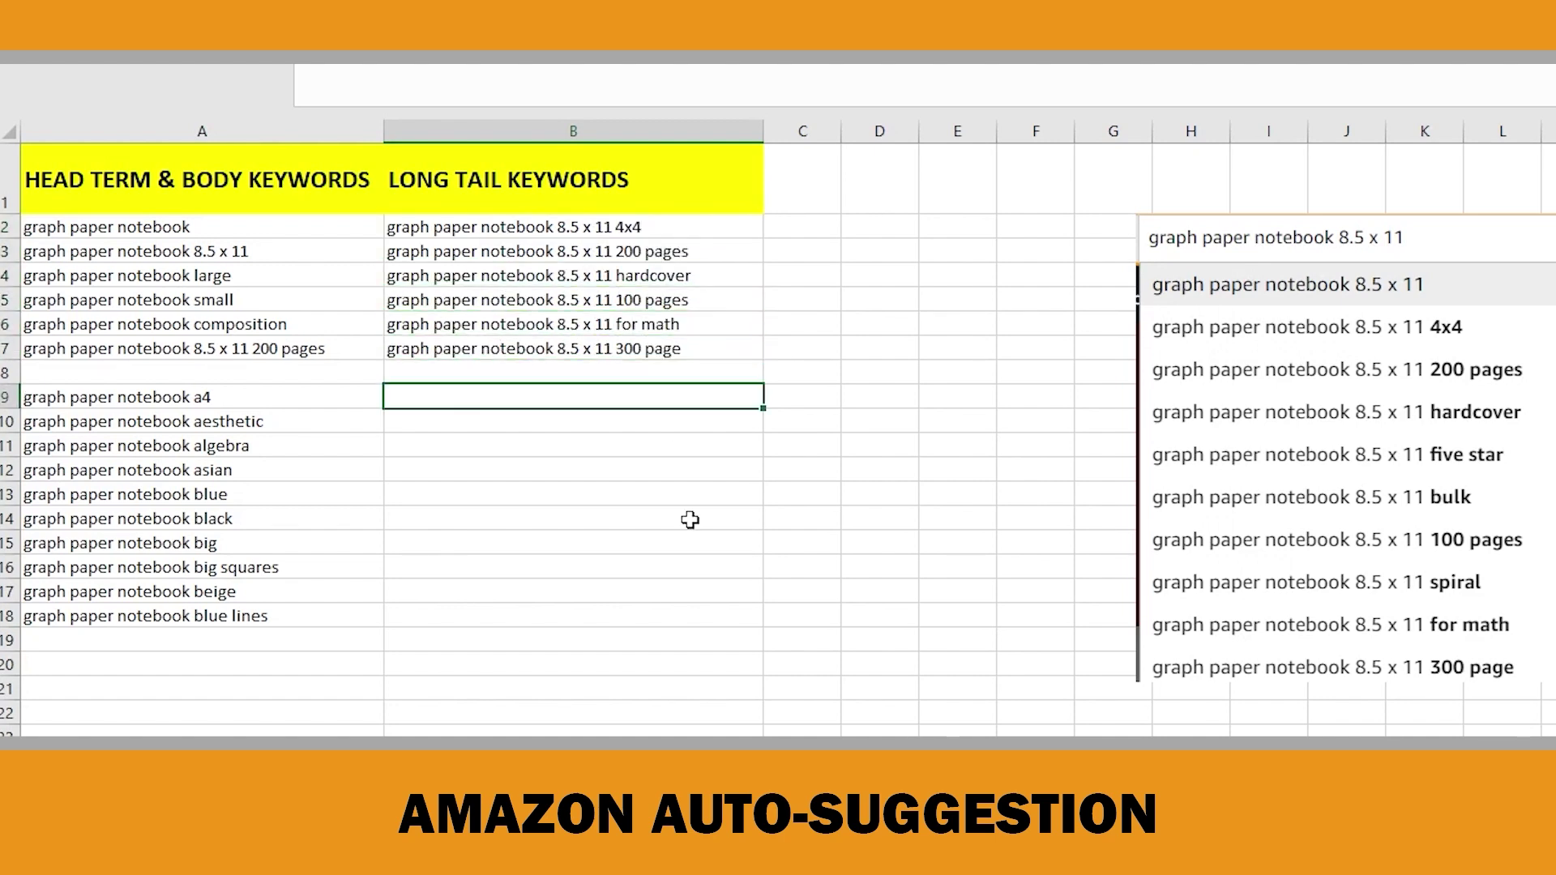
left_click(799, 470)
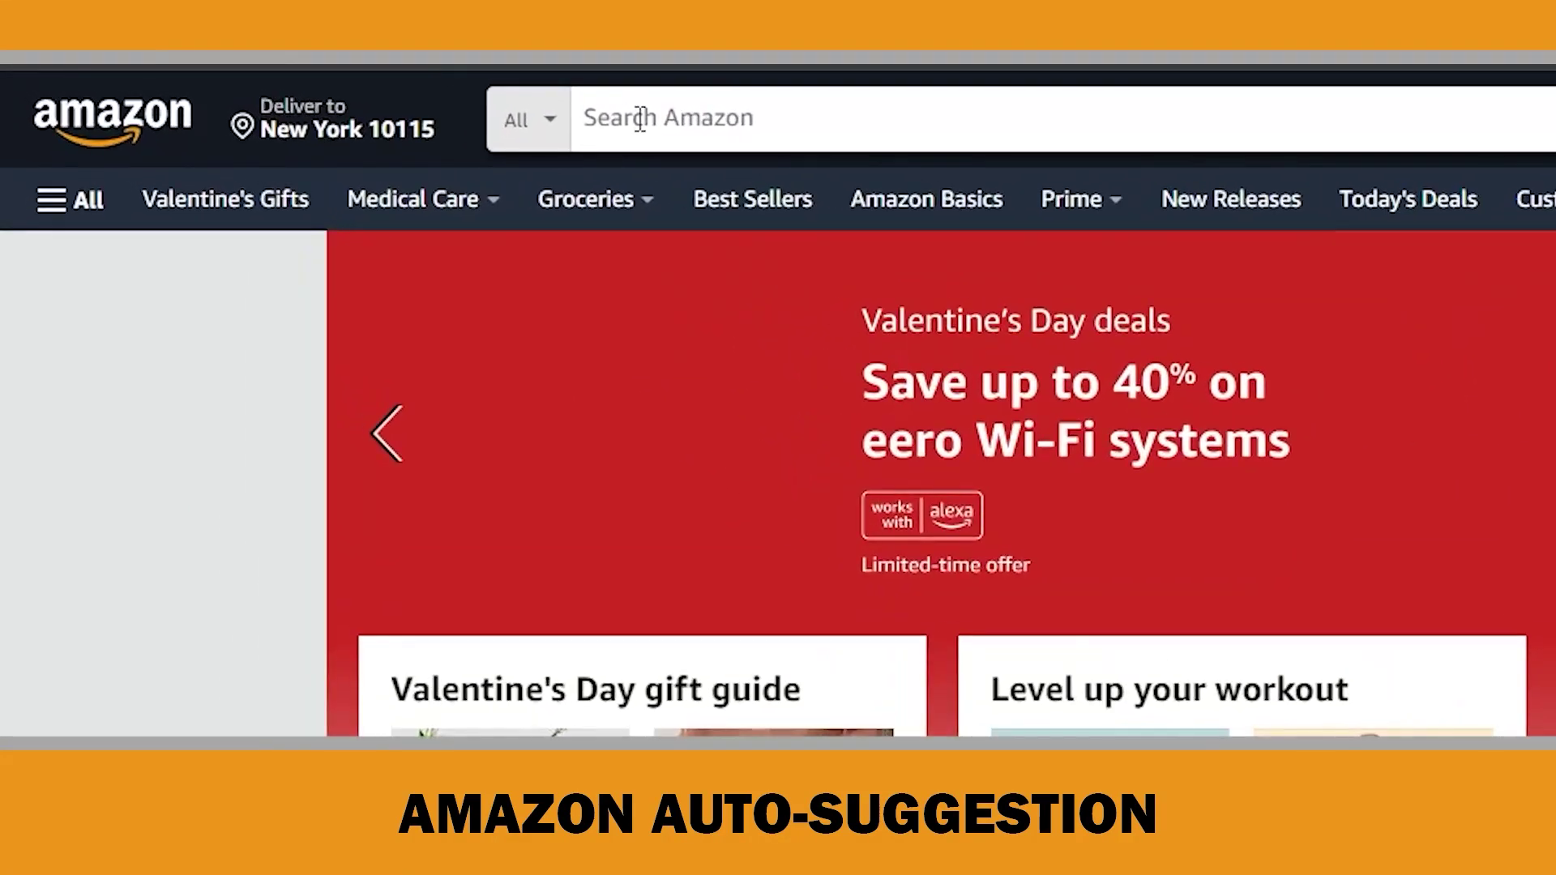
Step: Paste the 8.5 x 11 keyword into Amazon's search and record its a4 suggestion in B9
left_click(641, 118)
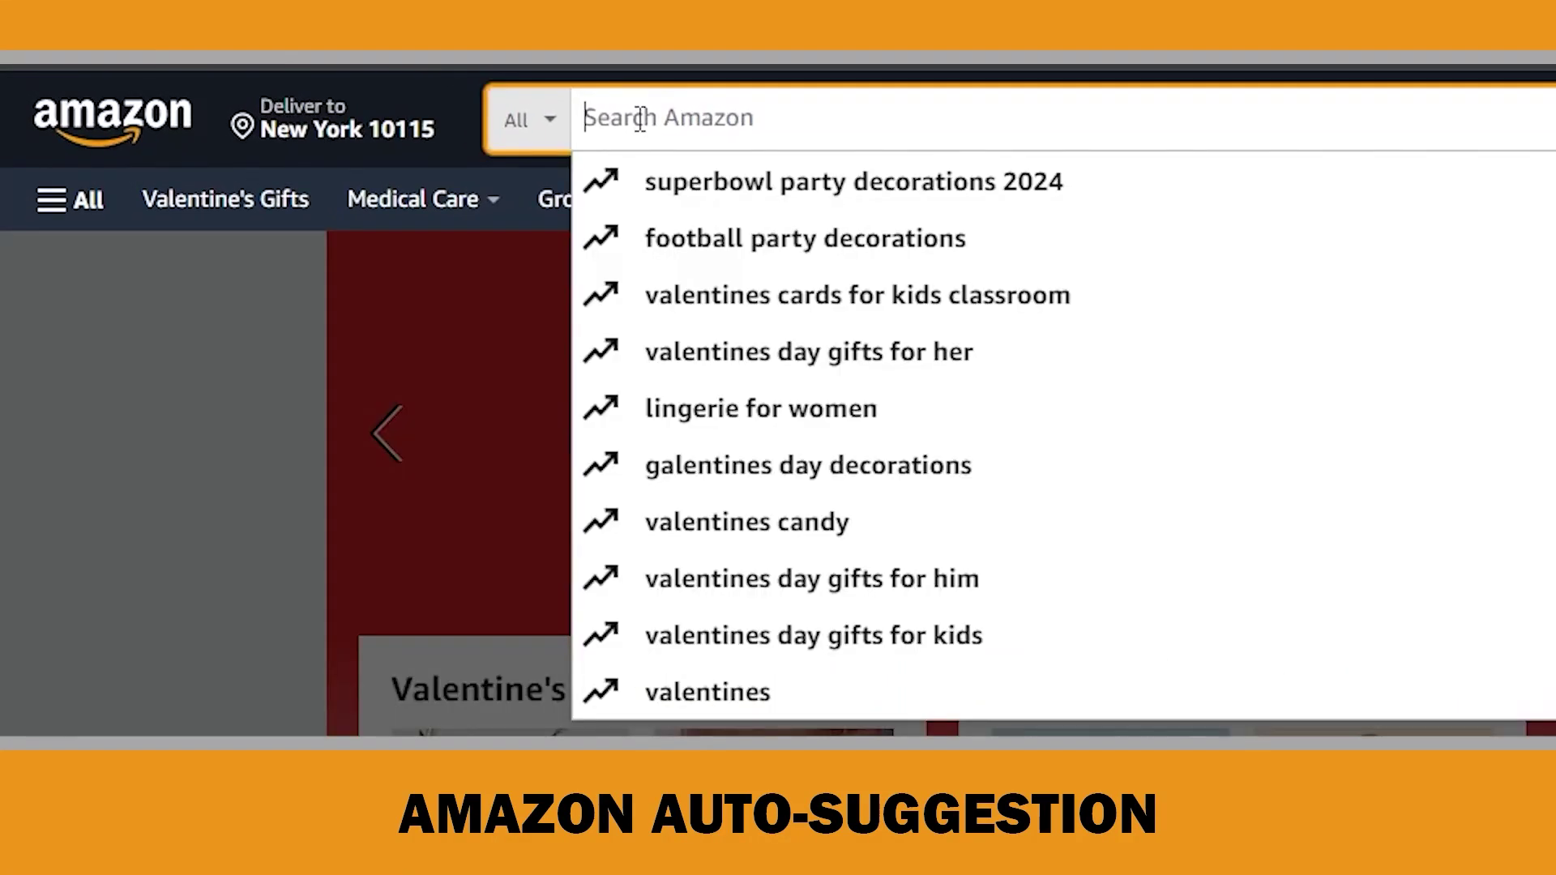
type("graph paper notebook 8.5 x 11")
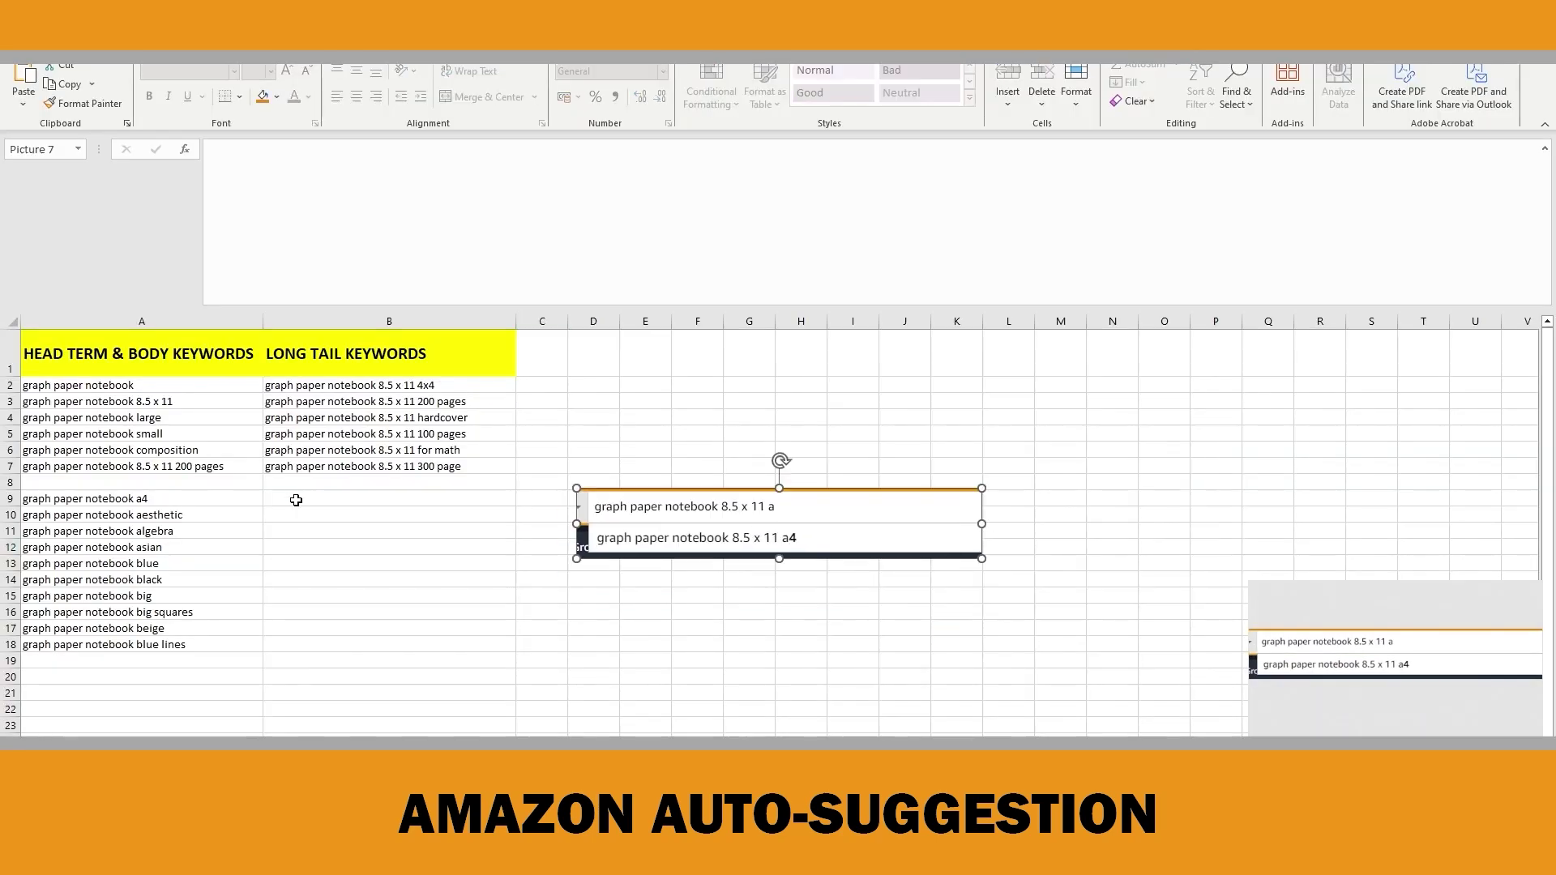
left_click(300, 498)
type("graph paper notebook 8.5 x 11 a4")
left_click(421, 595)
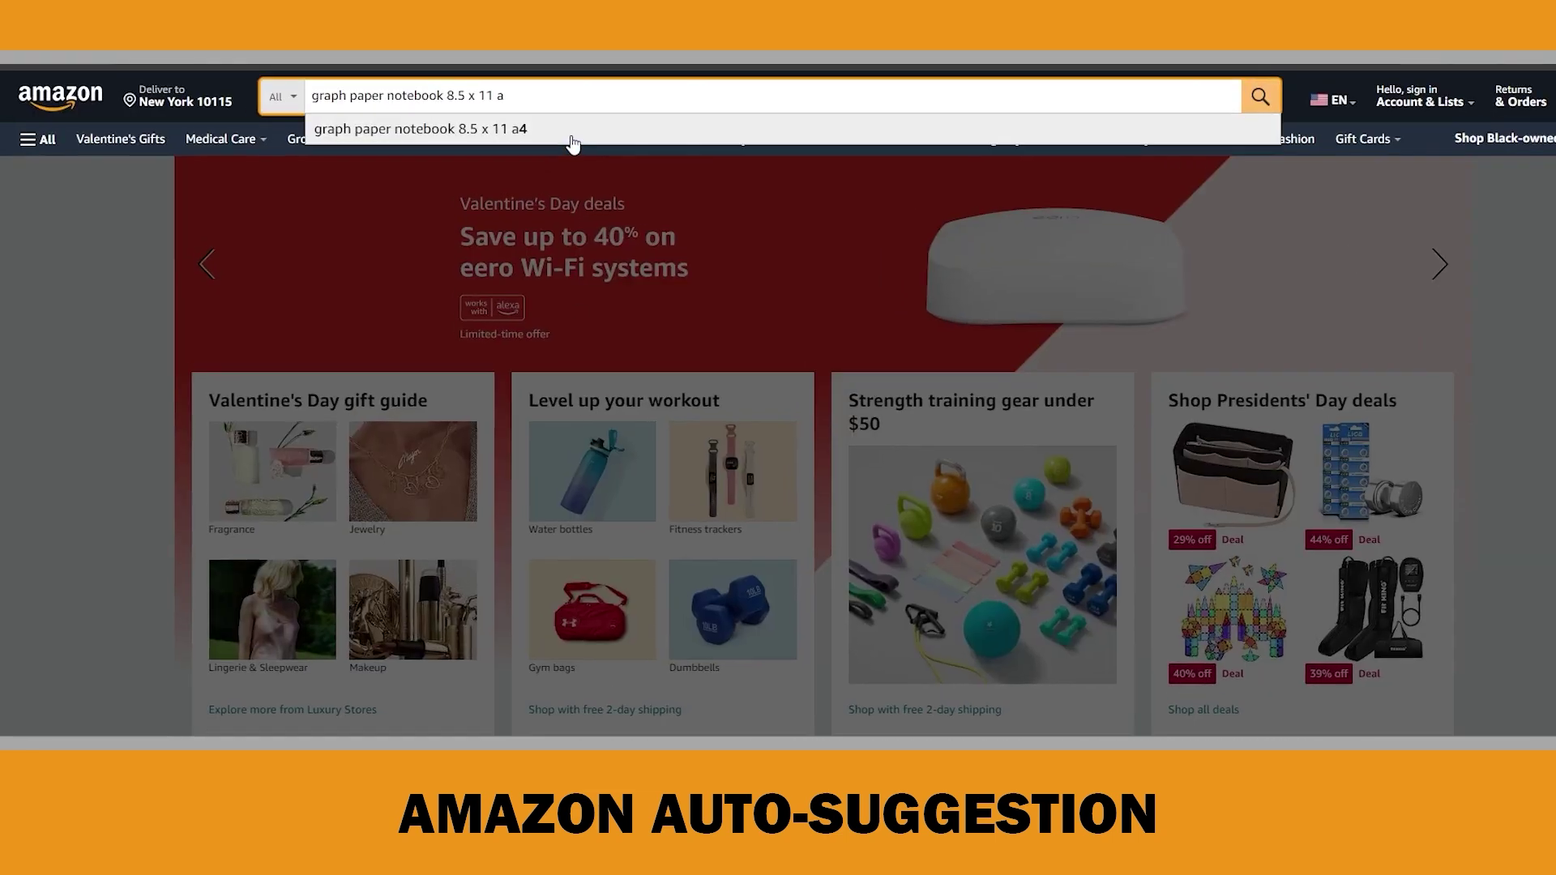
Step: Try letters b, c, f, j, n, q, s, v and z after the keyword, then search the base phrase
key("BackSpace")
type("b")
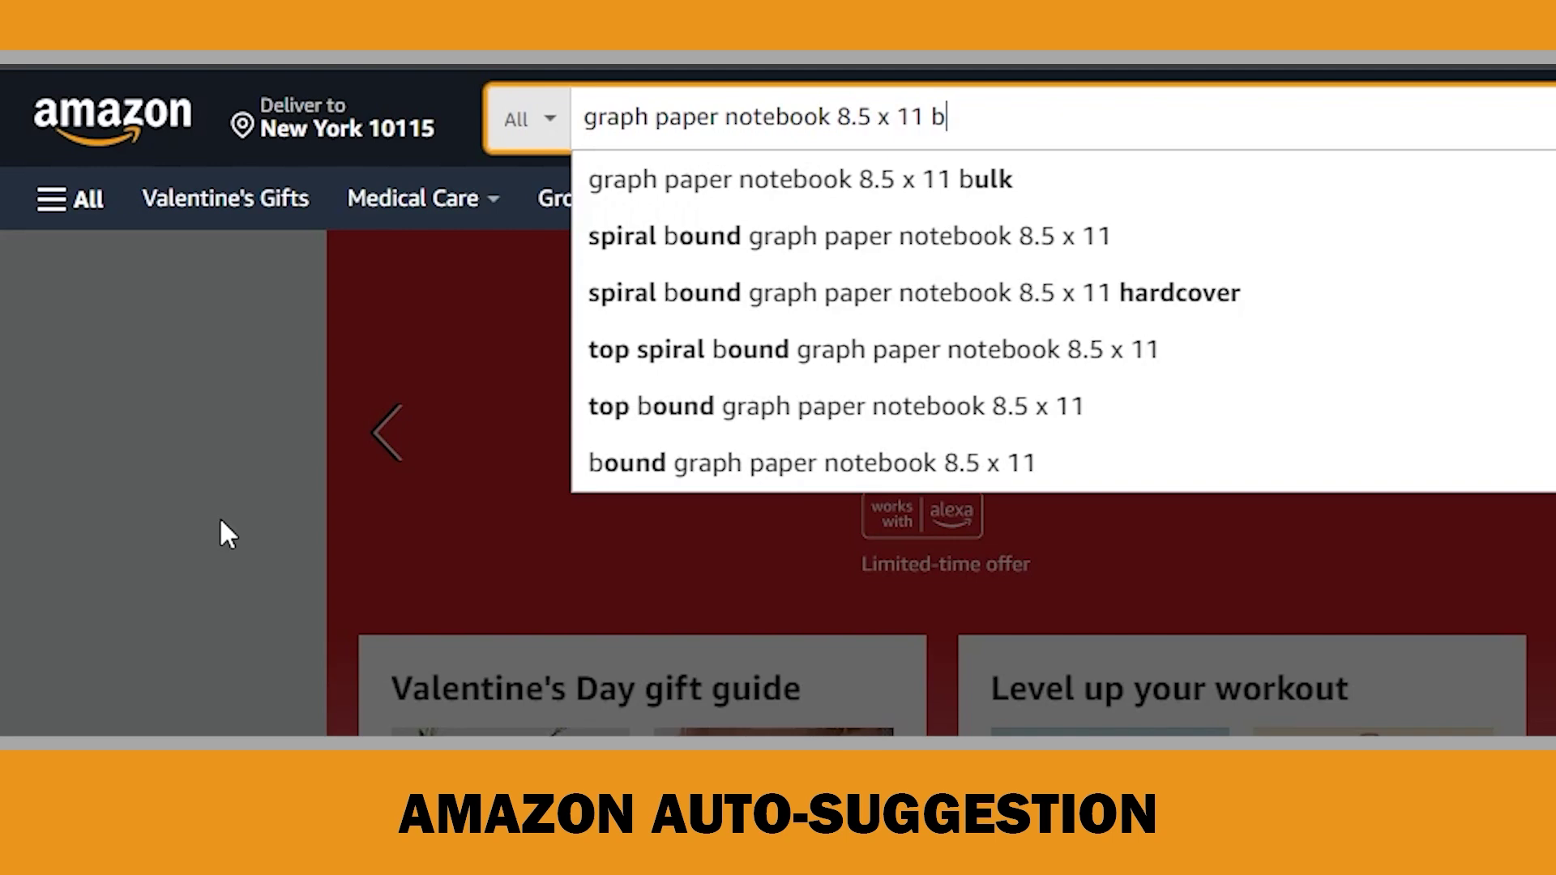
key("BackSpace")
type("c")
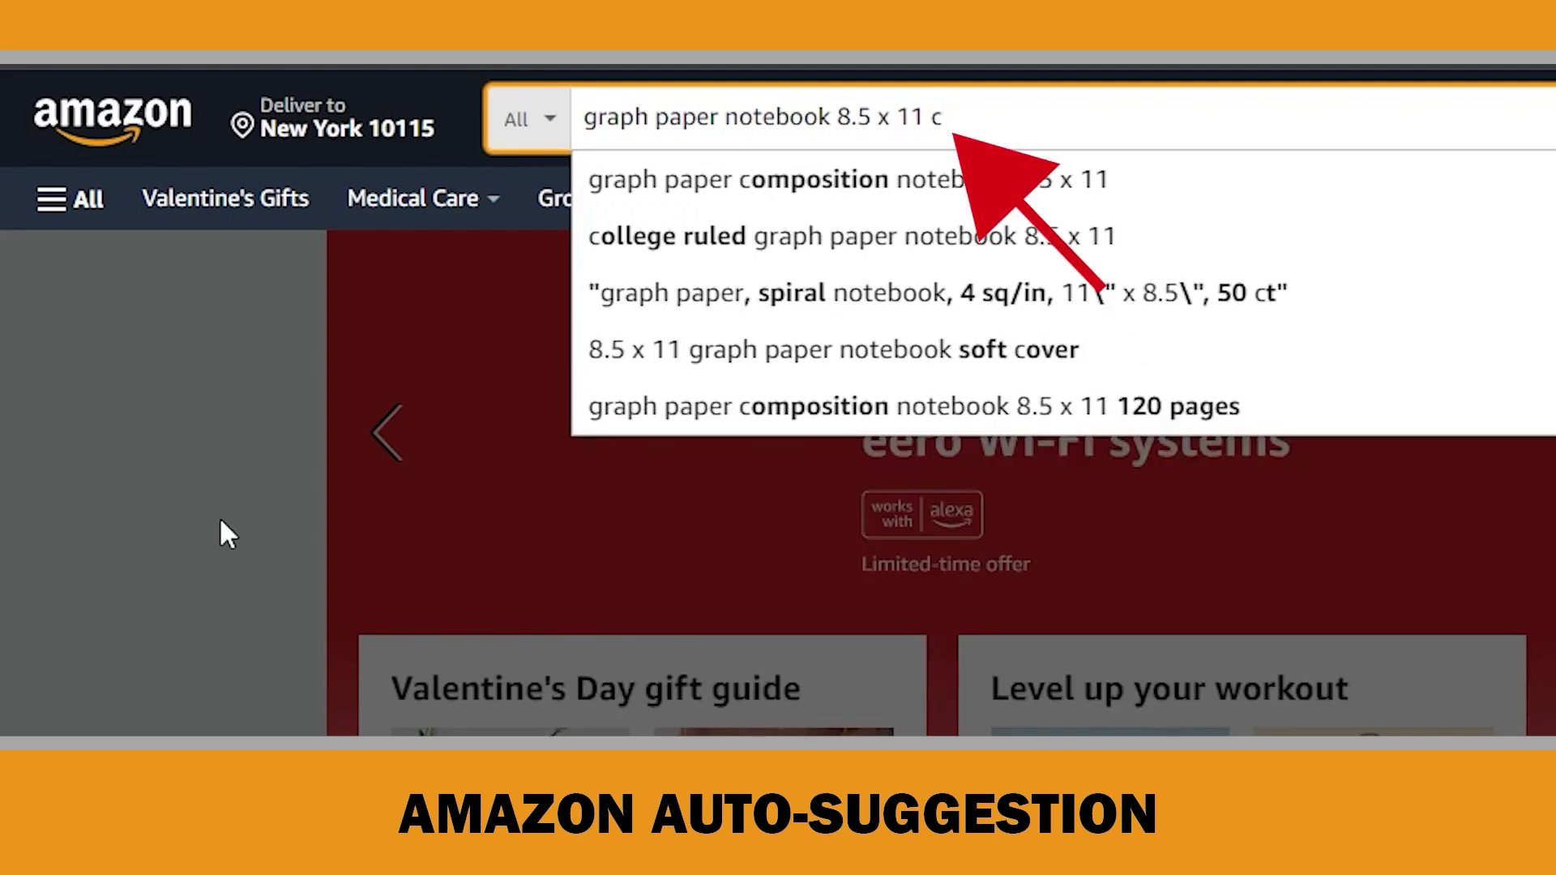
key("BackSpace")
type("f")
key("BackSpace")
type("j")
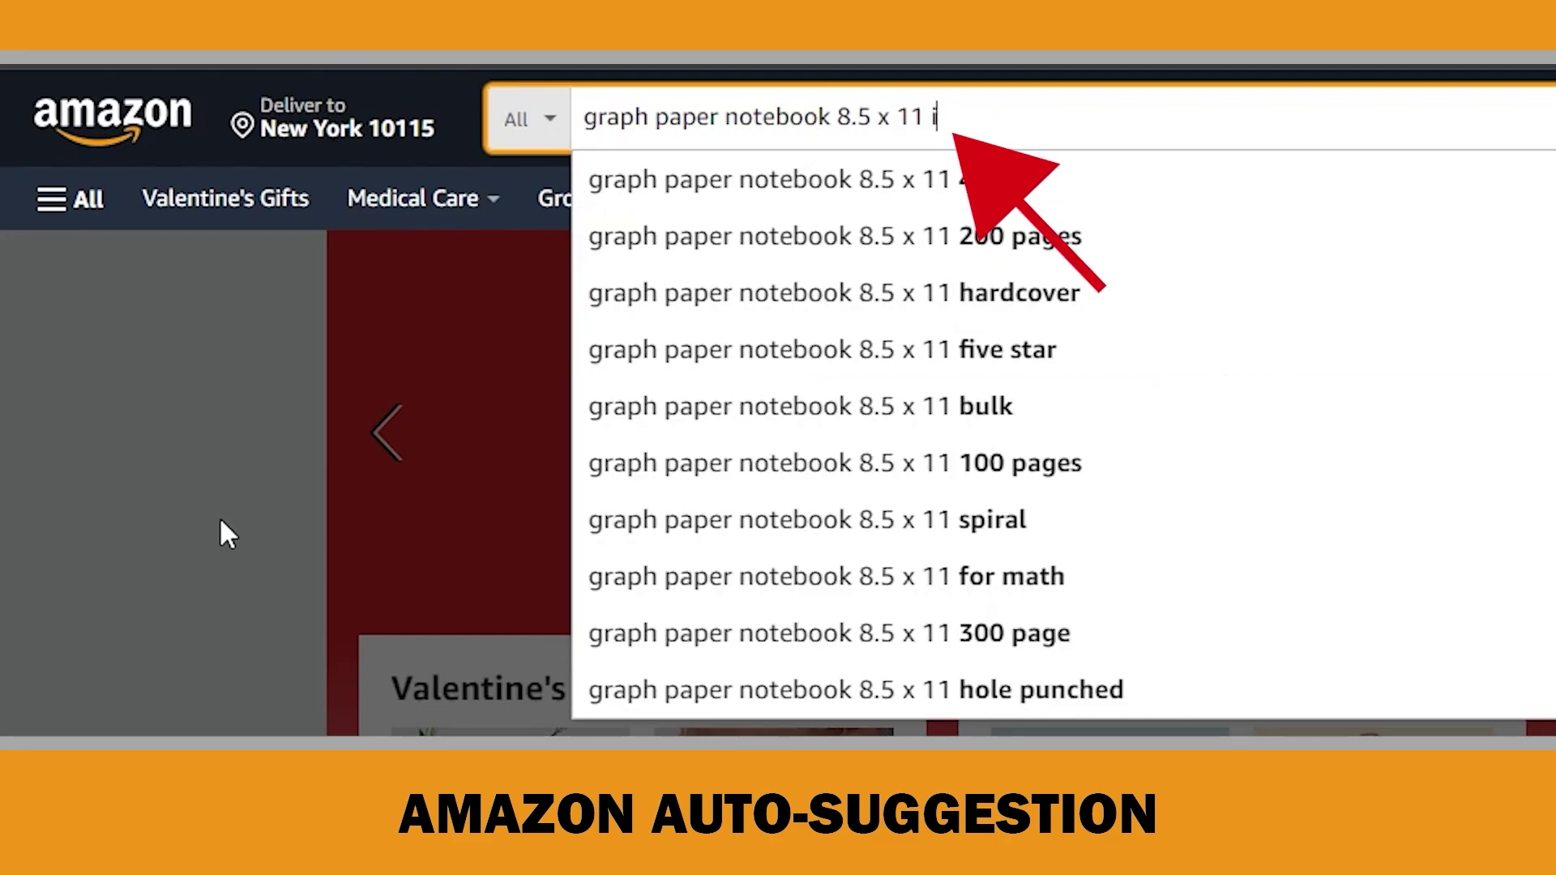
key("BackSpace")
type("n")
key("BackSpace")
type("q")
key("BackSpace")
type("s")
key("BackSpace")
type("v")
key("BackSpace")
type("z")
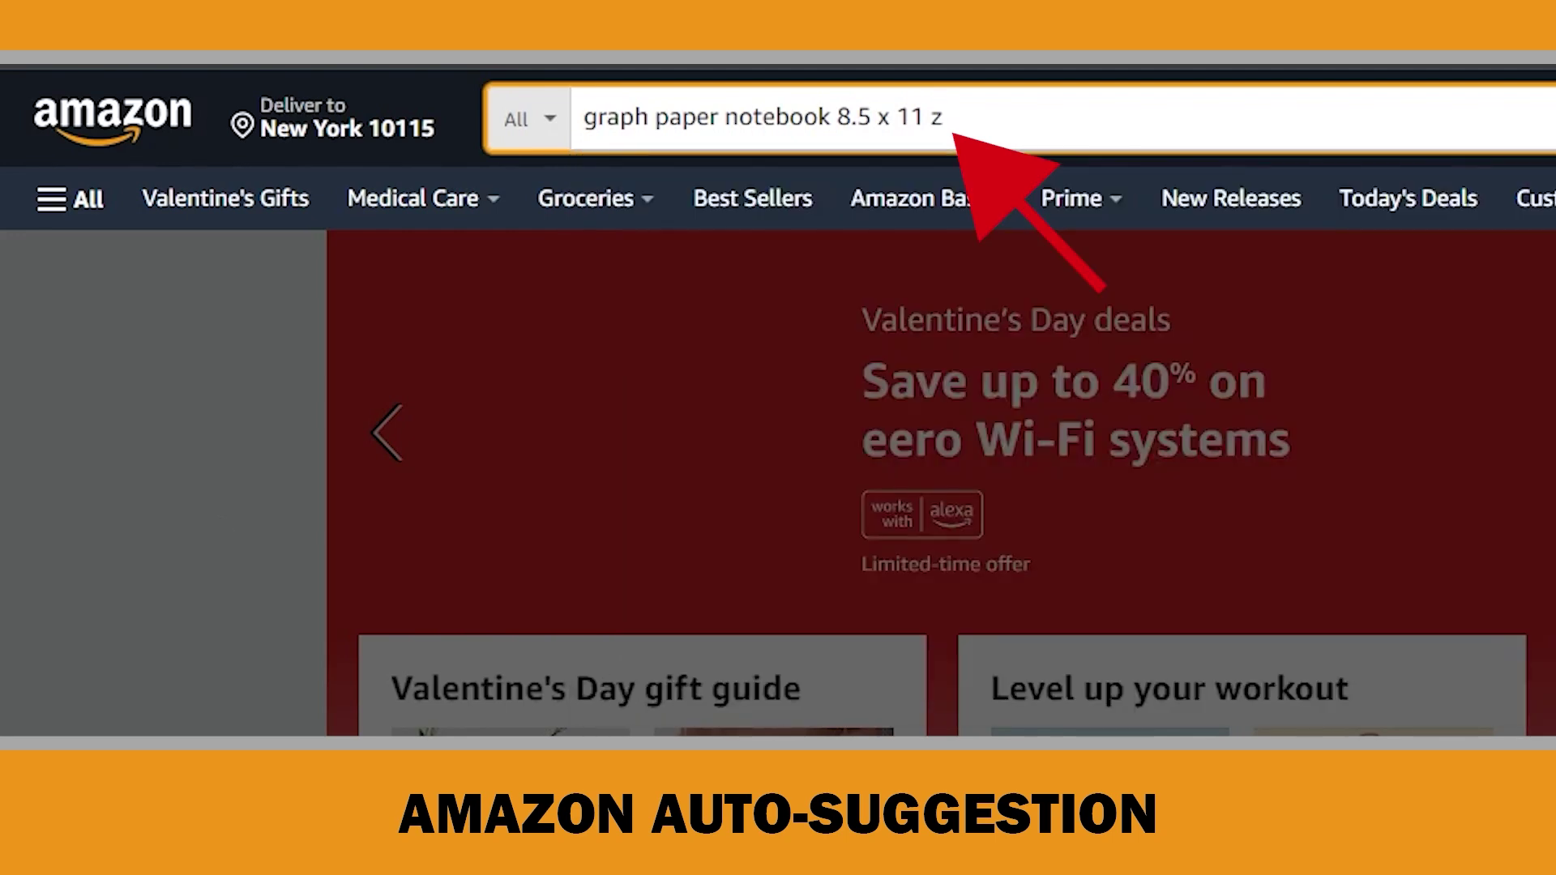
key("BackSpace")
key("BackSpace")
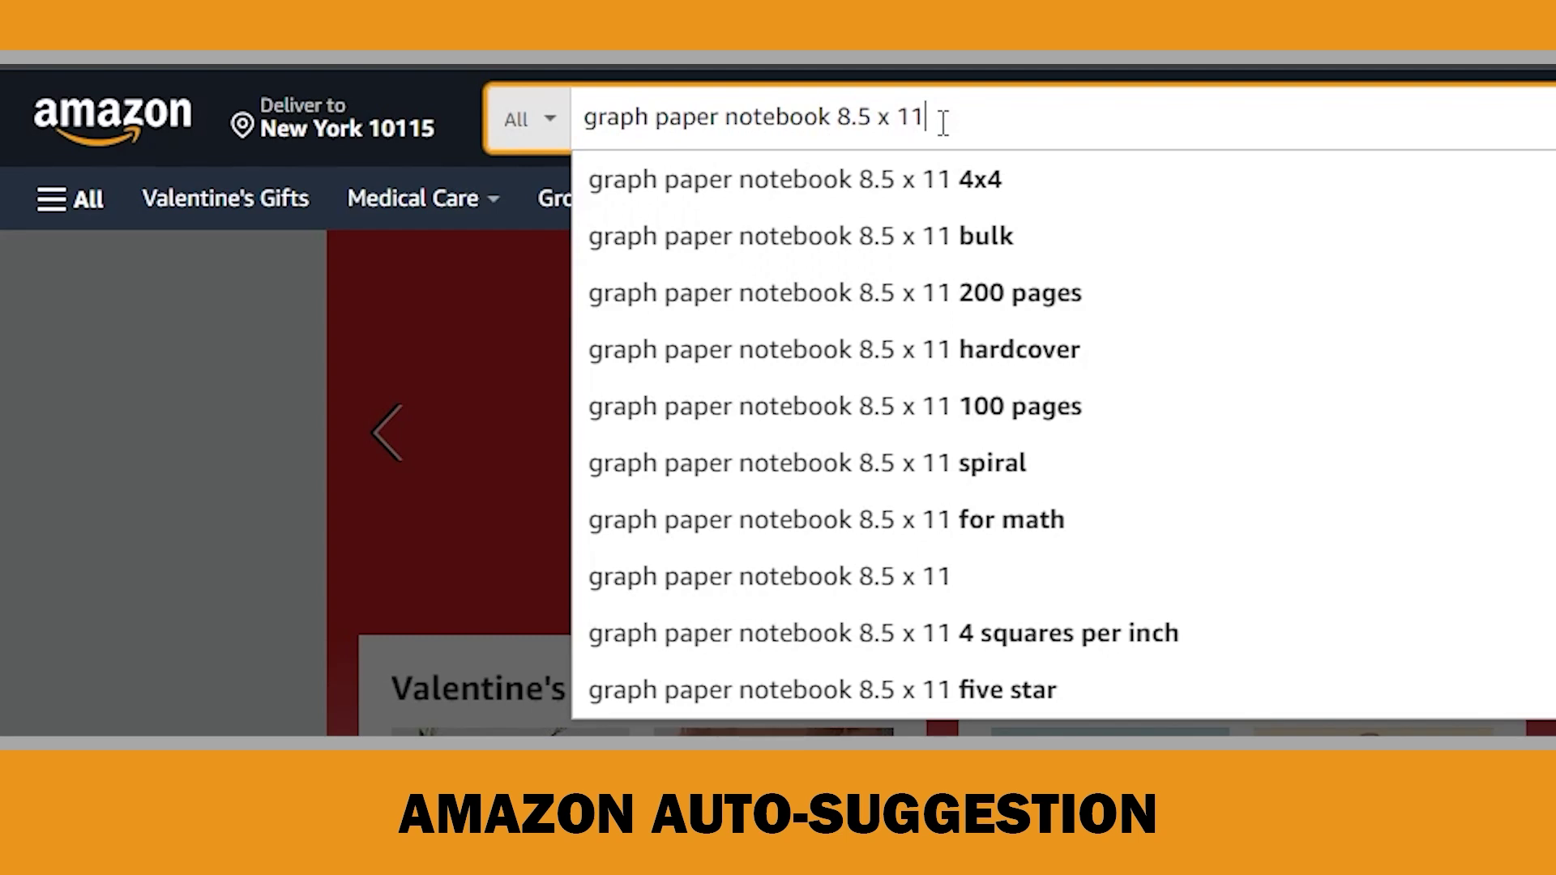
key("Return")
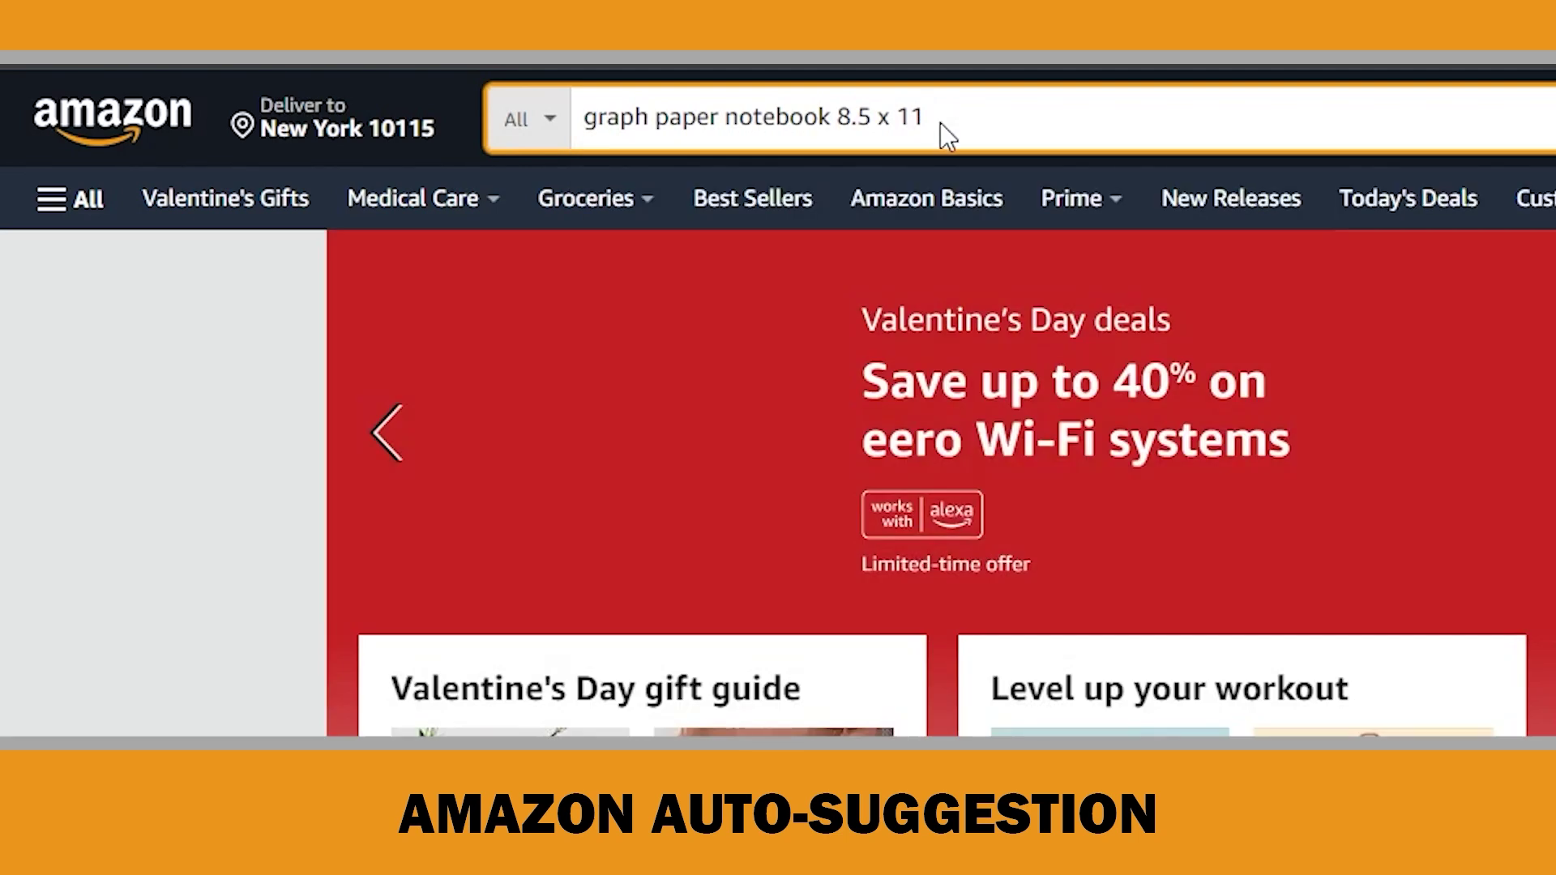
Step: Refine to 'graph paper notebook 8.5 x 11 4 squares per inch', dropping results from over 2,000 to 382
left_click_drag(89, 260, 386, 264)
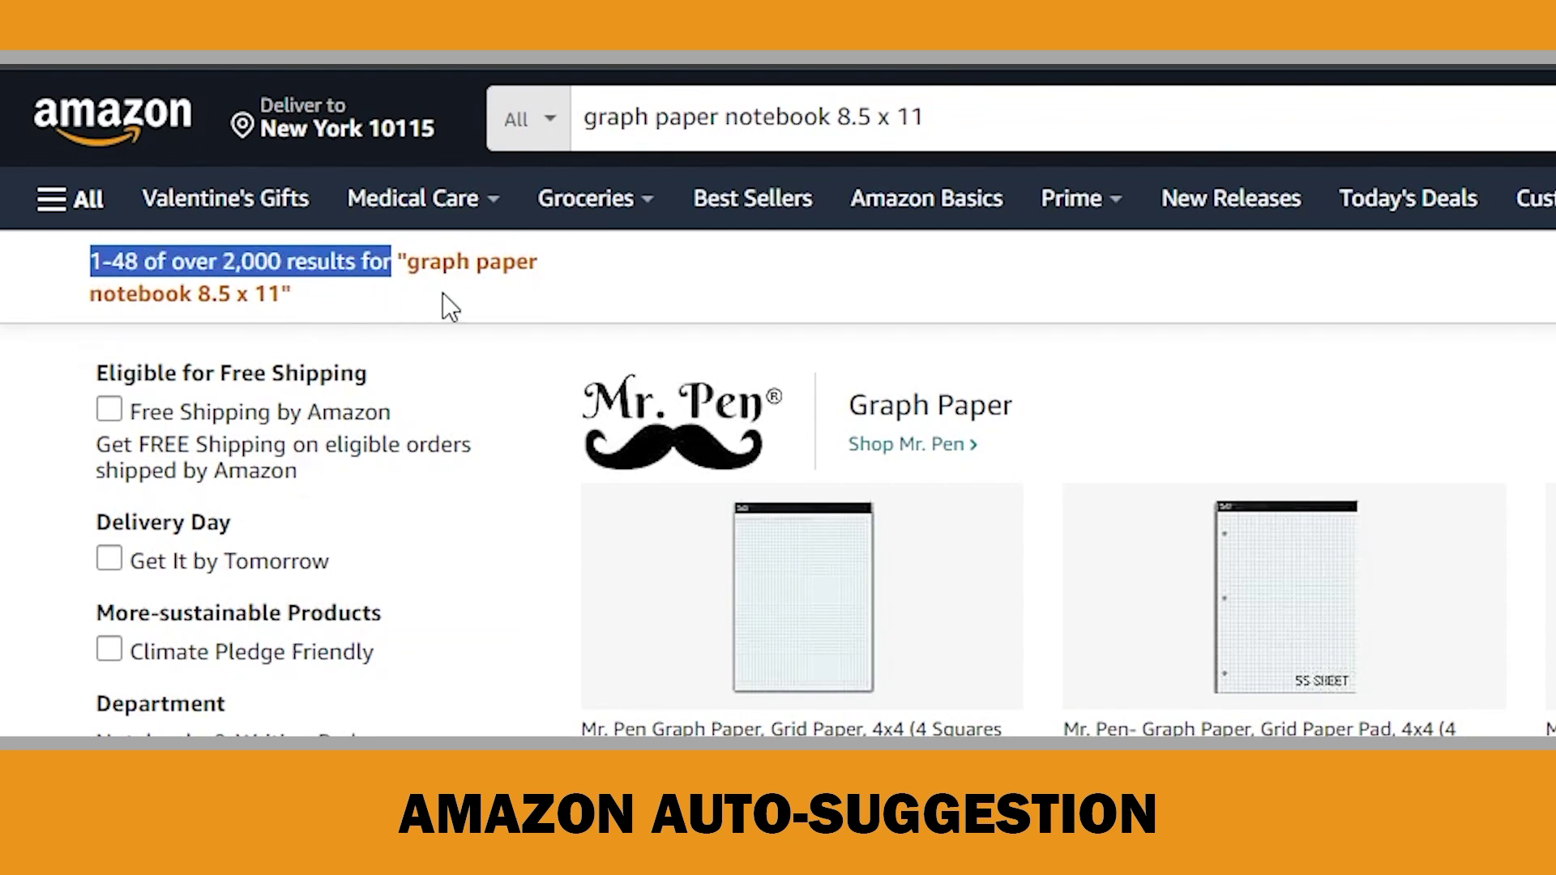
left_click(961, 116)
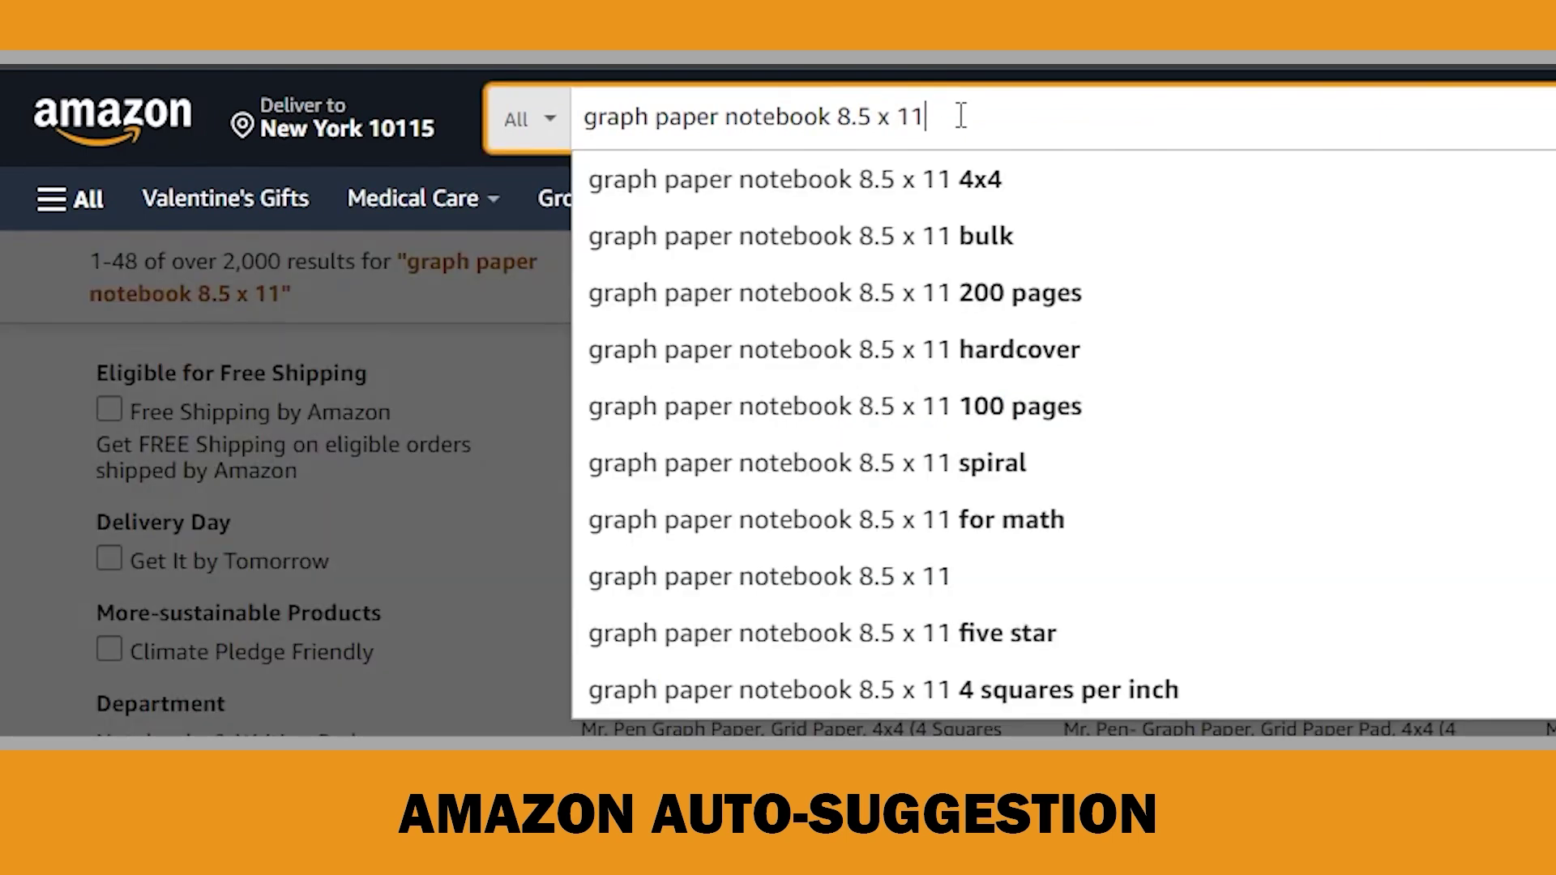
type("4")
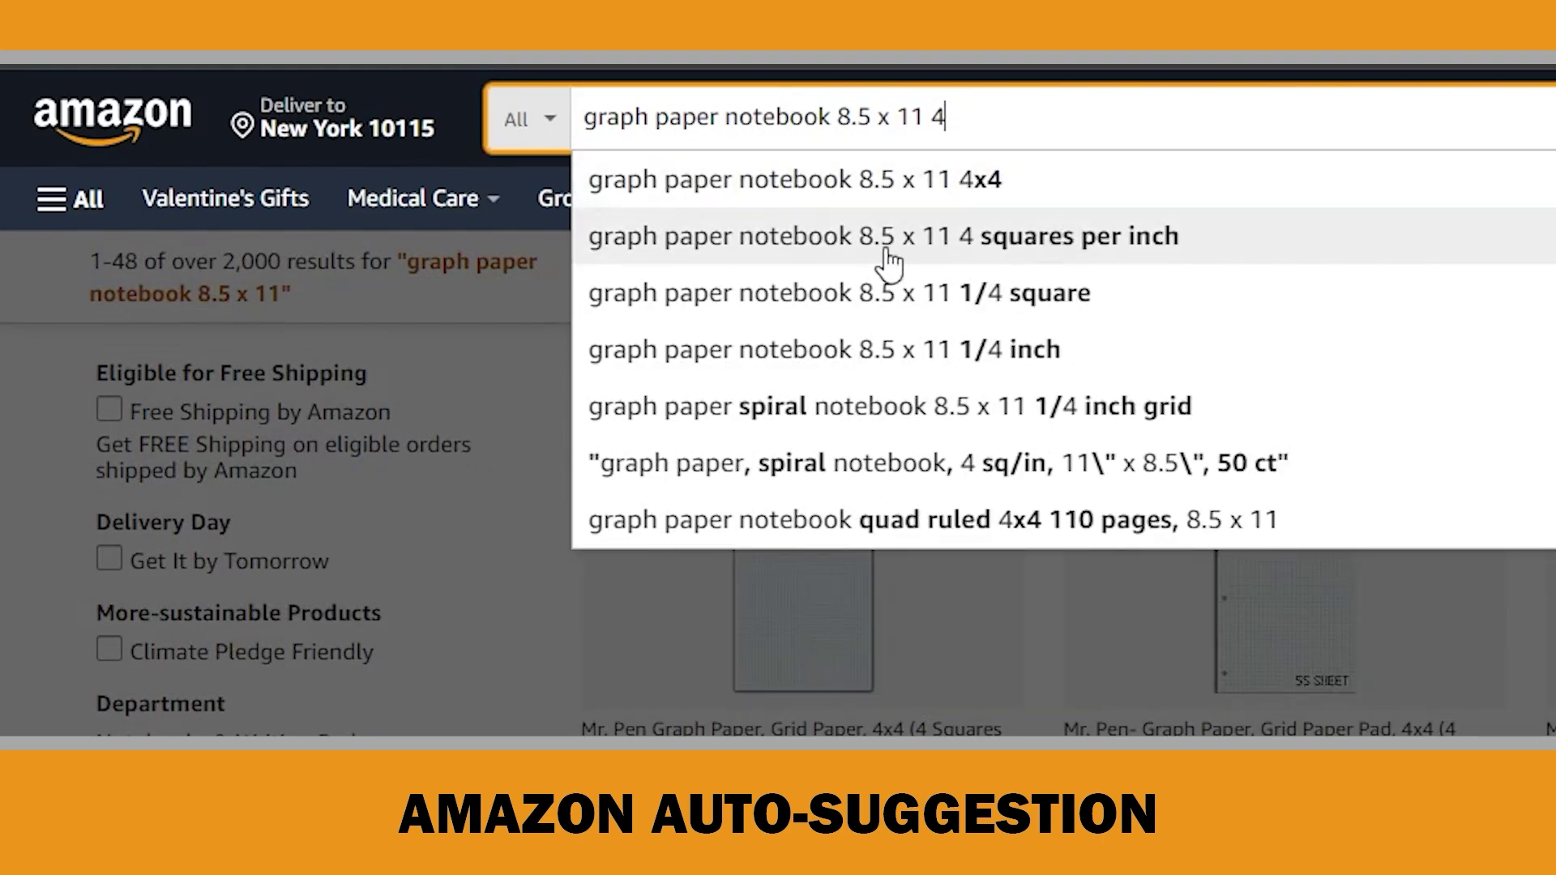
left_click(1006, 247)
left_click_drag(89, 264, 286, 261)
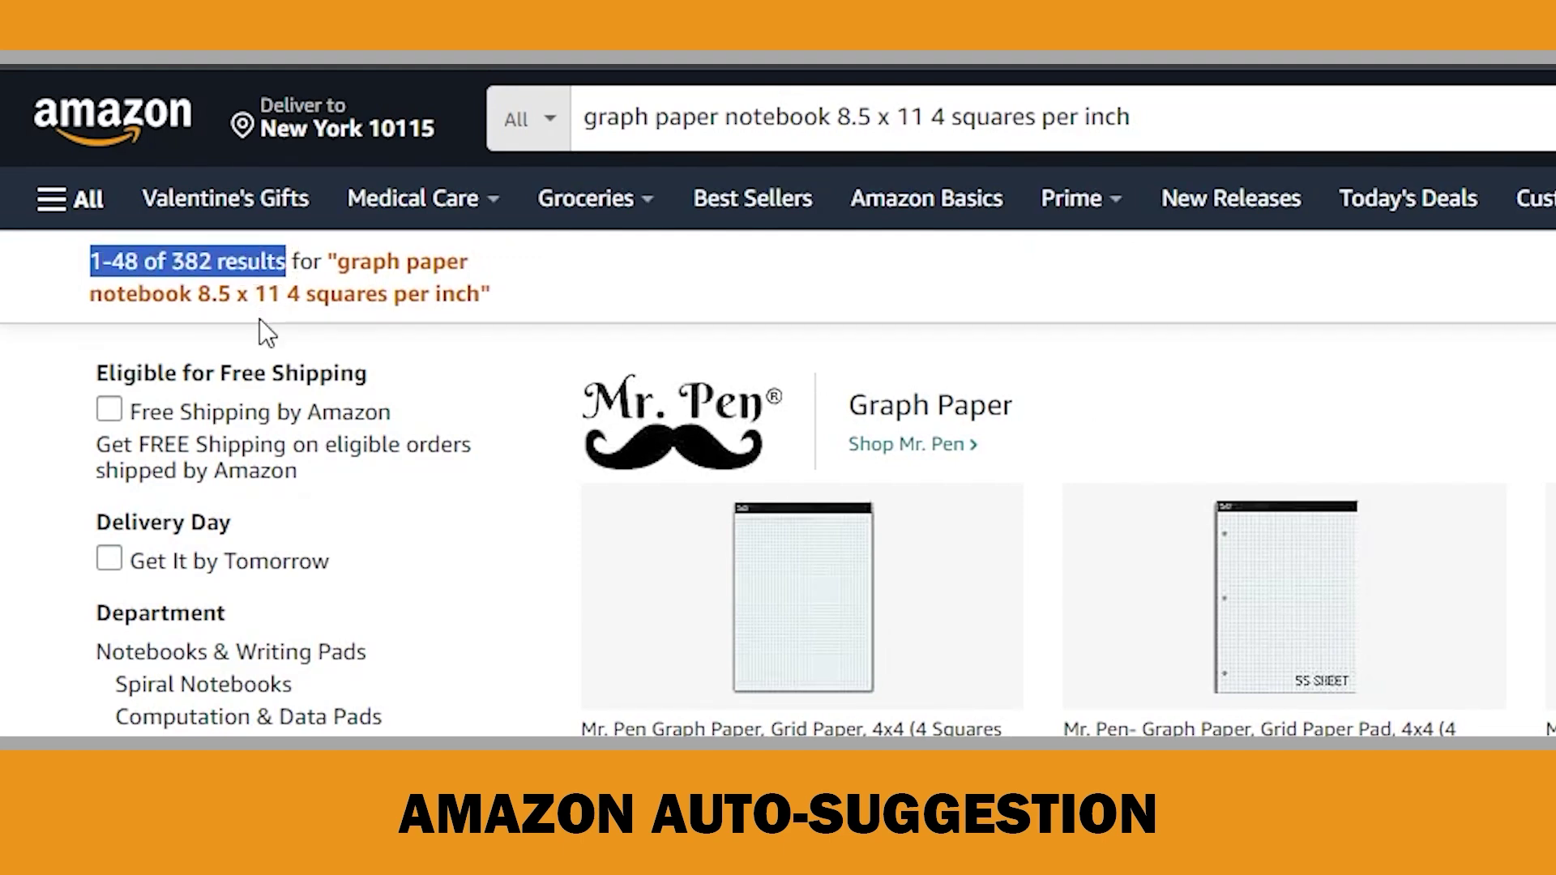